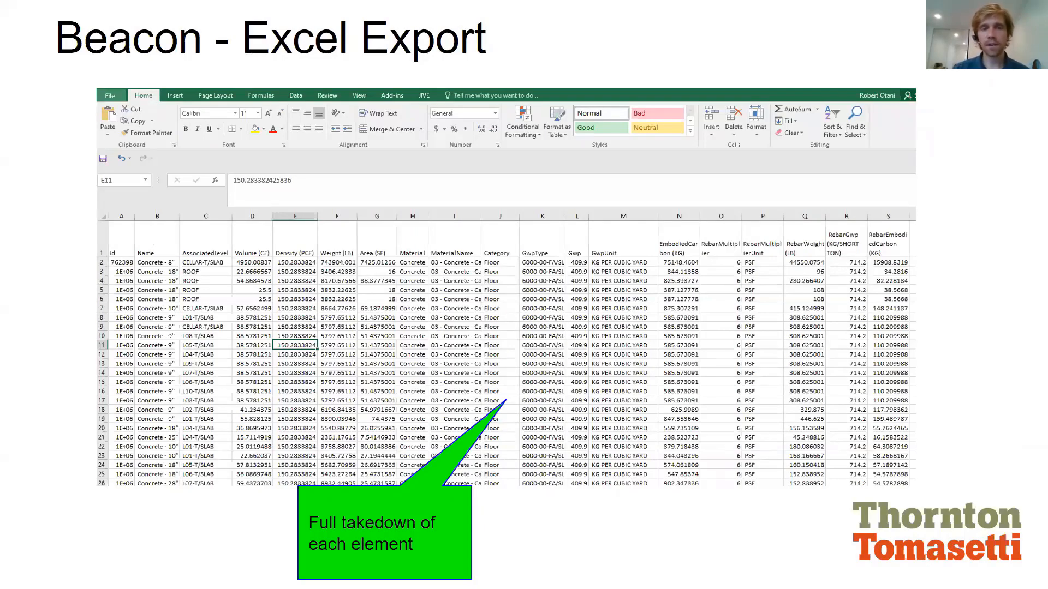
Advance to the Pratt project example slide, end the slide show and switch to the Revit tower model
key("Right")
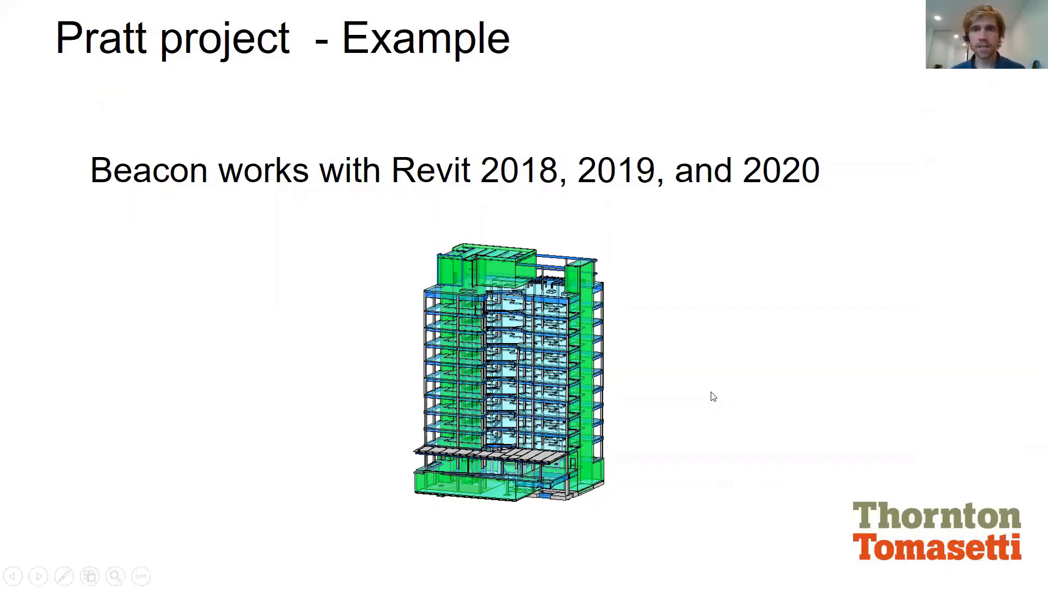
key("Escape")
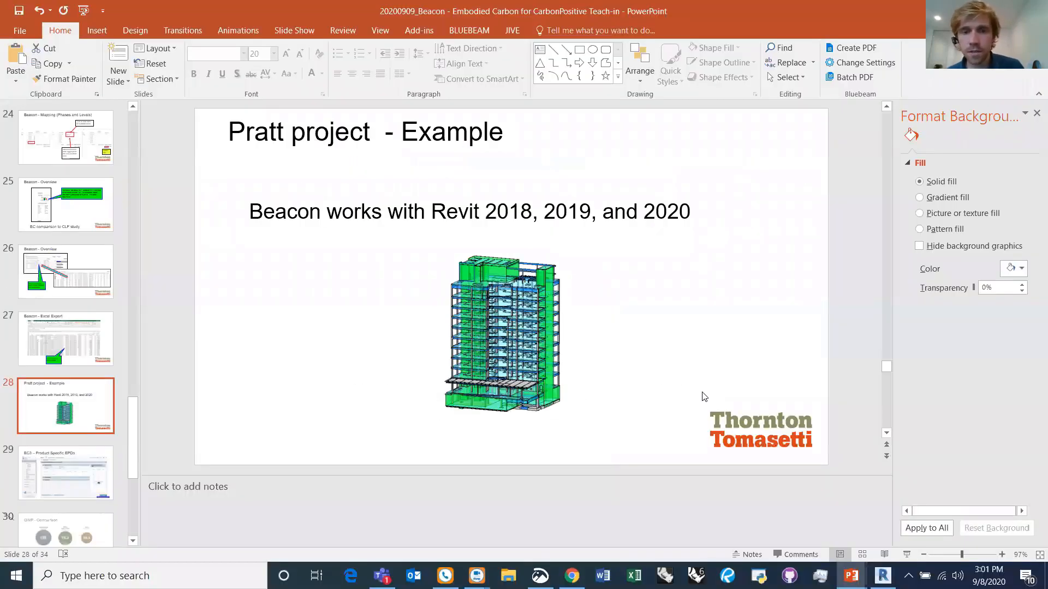
mouse_move(883, 576)
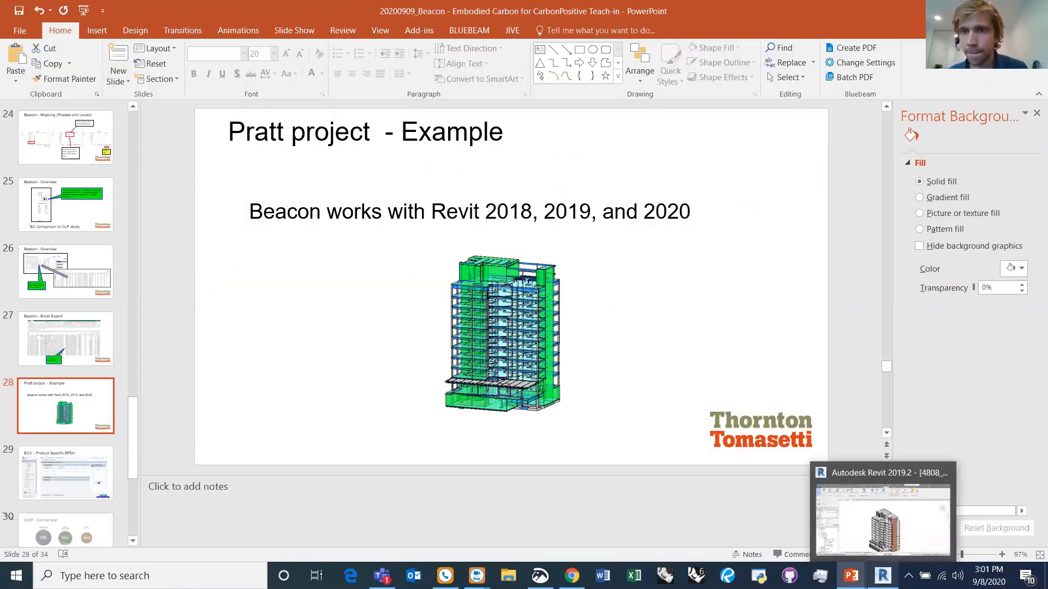
left_click(883, 574)
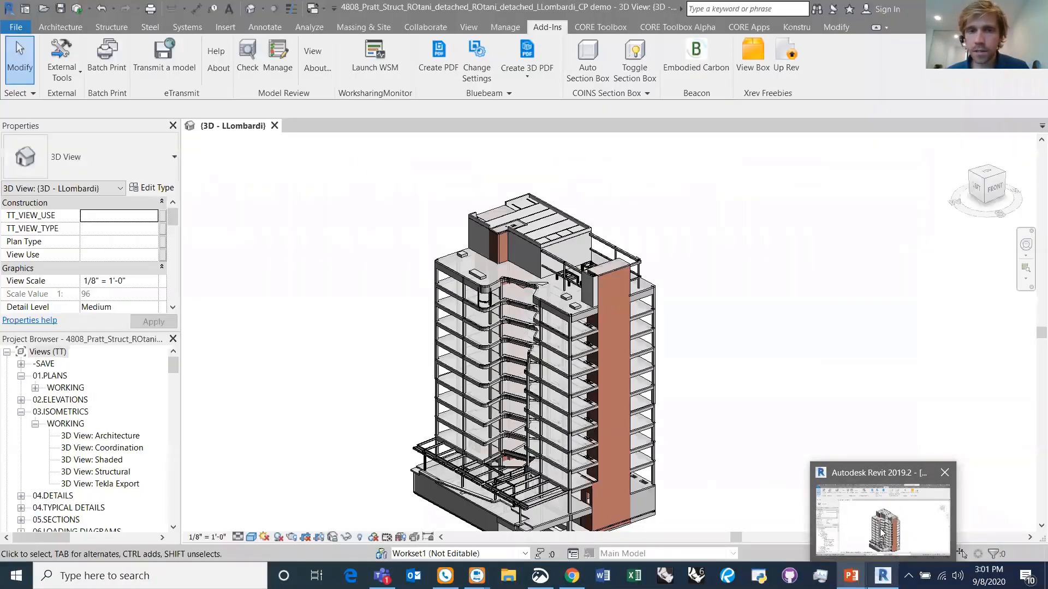
Look over the tower in 3D and select an 8 x 28 concrete beam at level L08-T/SLAB to view its properties
middle_click_drag(660, 386, 729, 348, "shift")
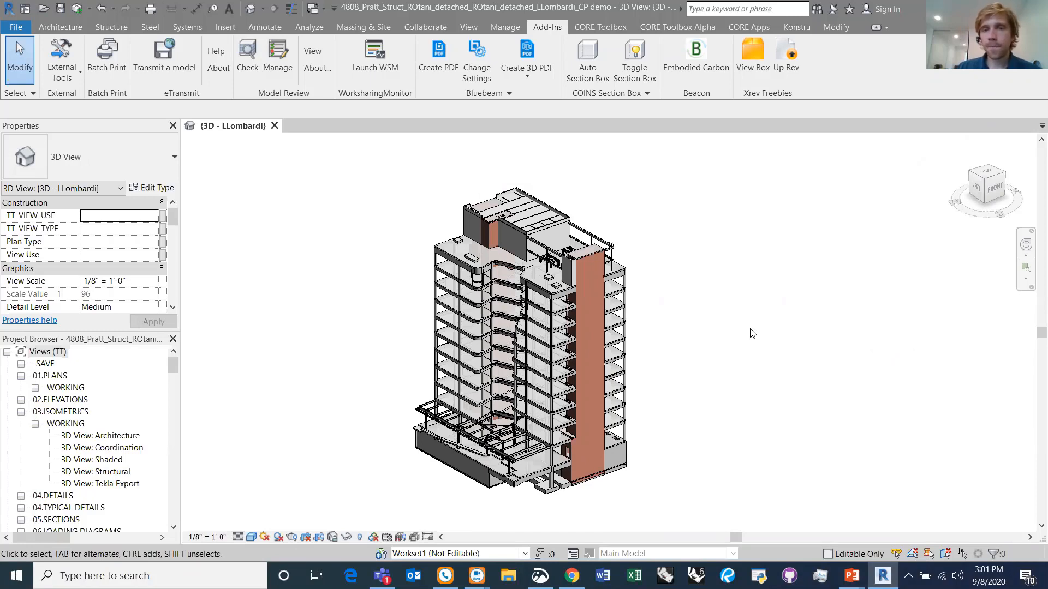
middle_click_drag(585, 335, 356, 233, "shift")
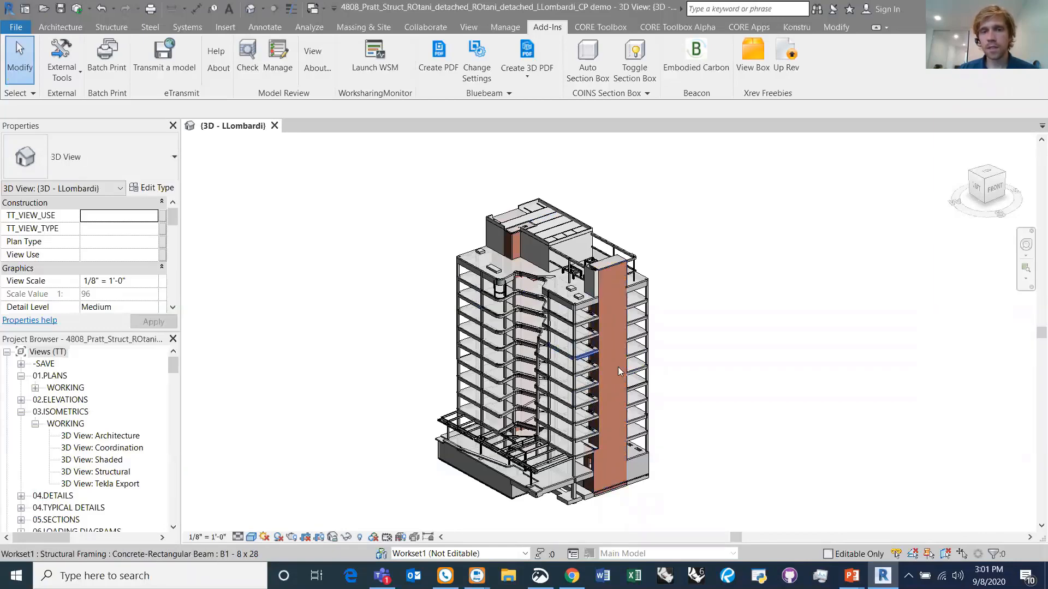
left_click(473, 326)
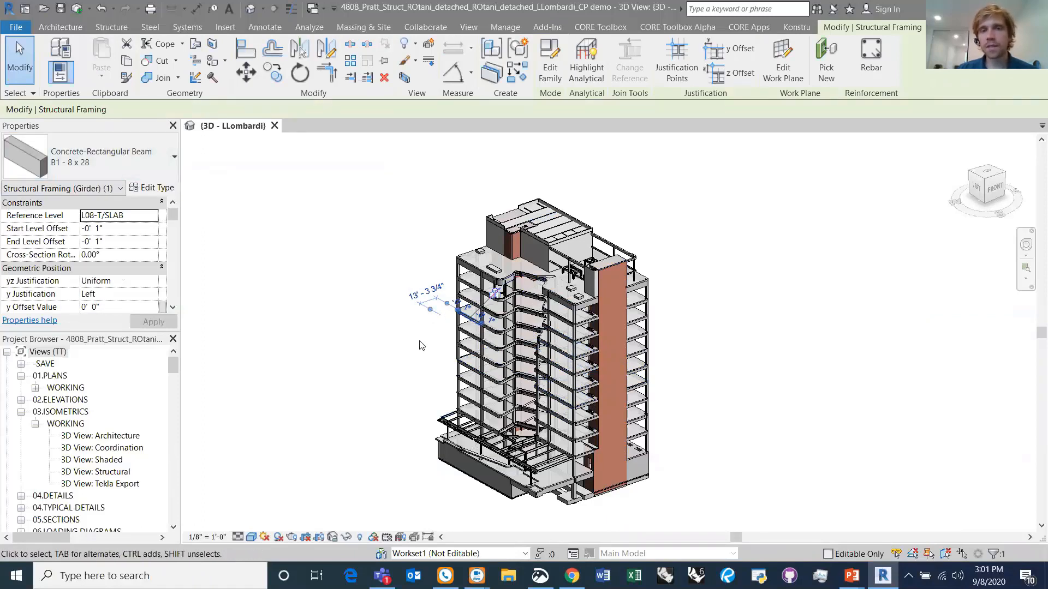
left_click(402, 358)
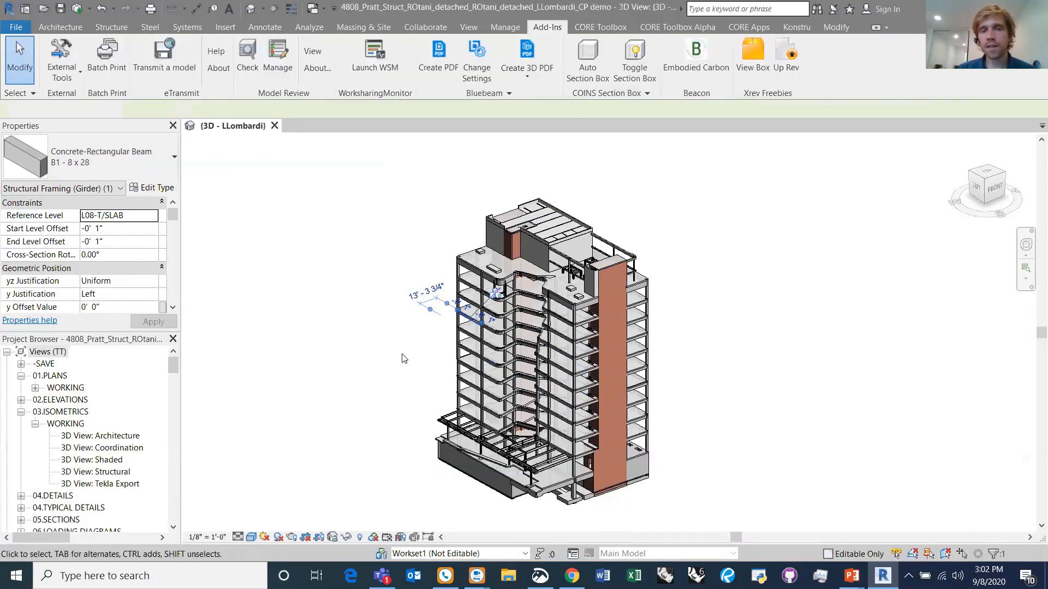
left_click(462, 320)
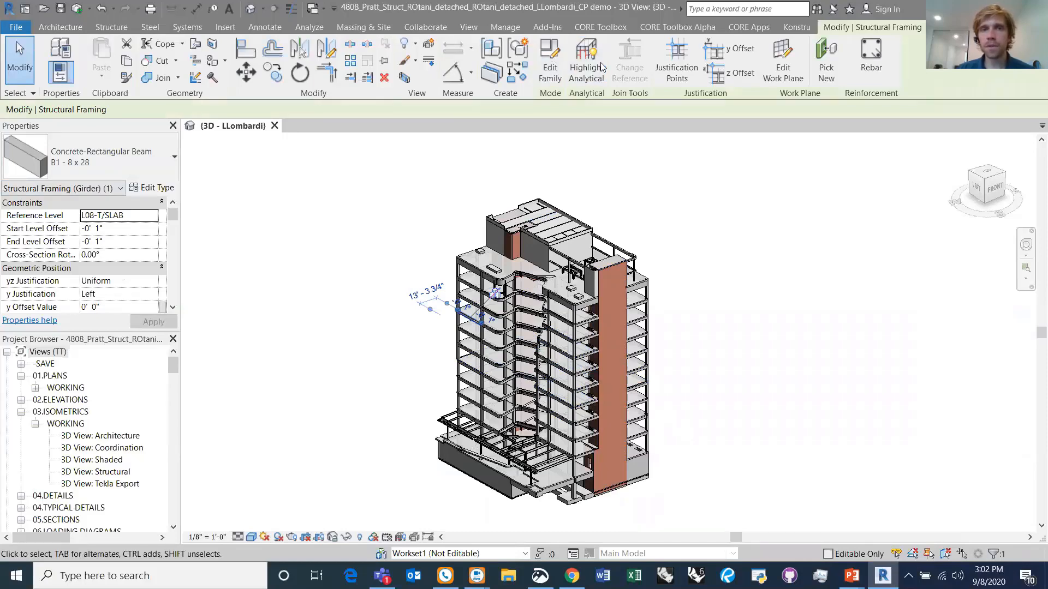
Run Beacon's Embodied Carbon analysis for the New phase without mapping any levels
left_click(547, 27)
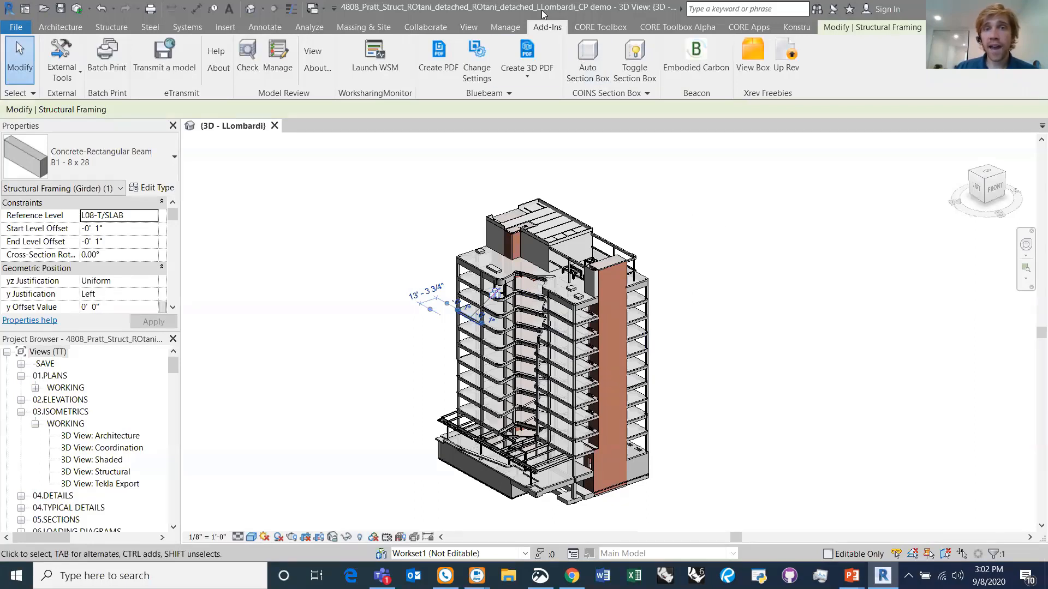
left_click(696, 58)
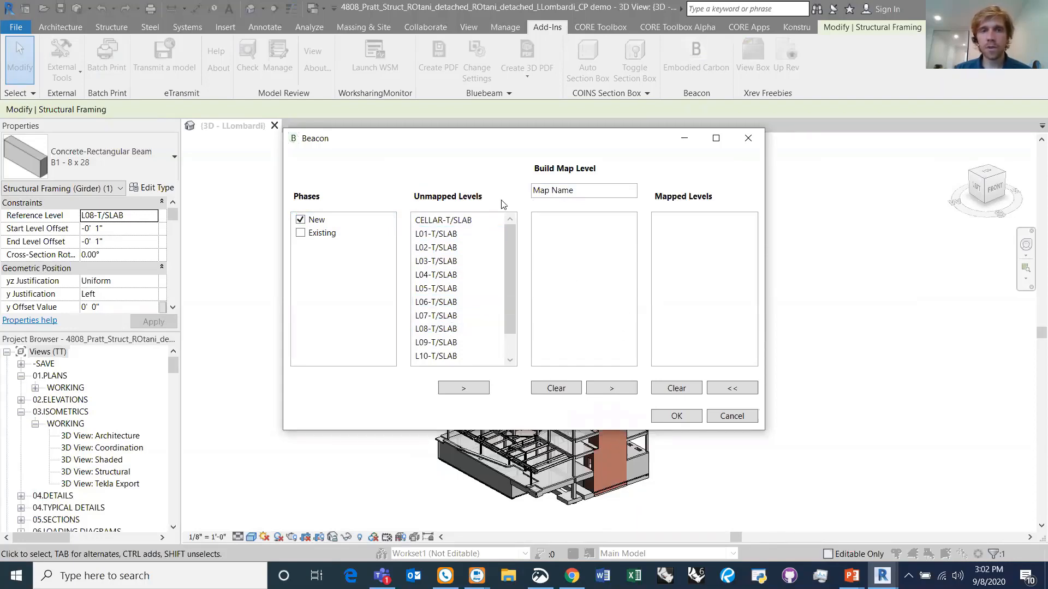
left_click(675, 416)
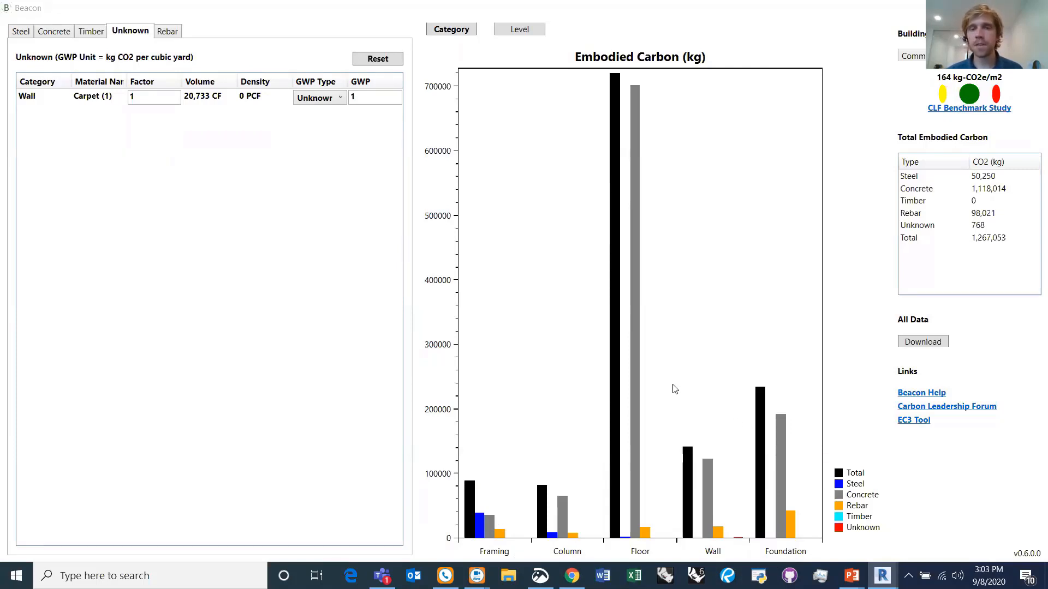
mouse_move(636, 379)
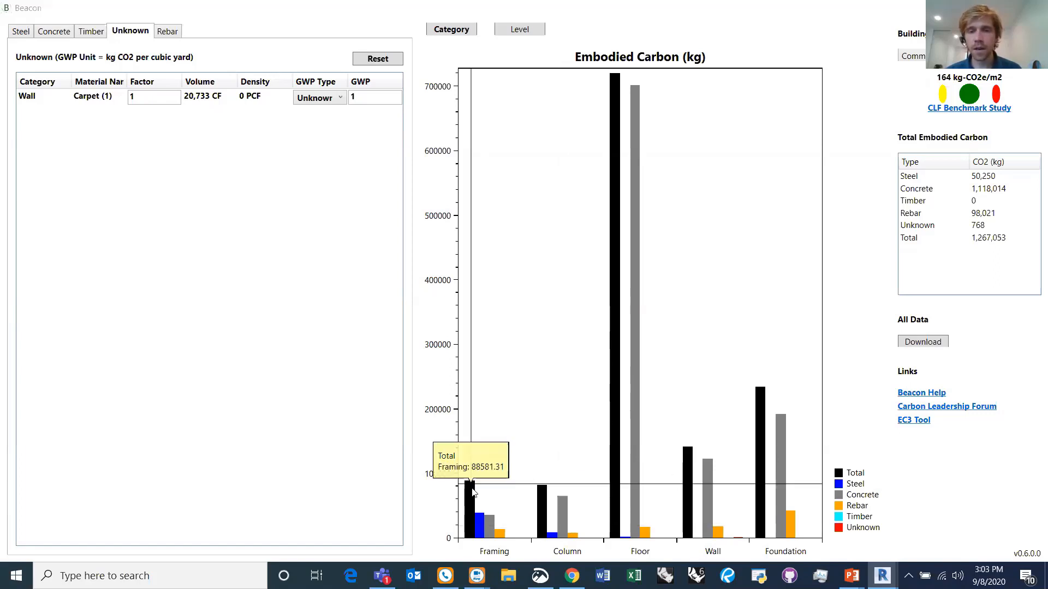
Review the element list of the unknown Wall - Carpet (1) material with the AssociatedLevel column widened, and close the Beacon results
mouse_move(482, 523)
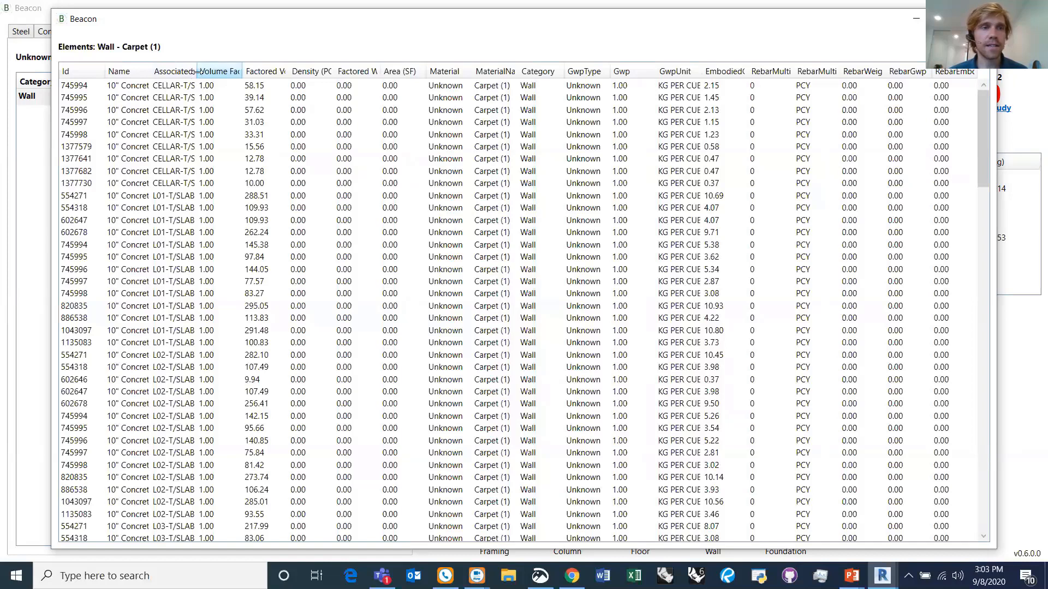
left_click_drag(244, 81, 248, 82)
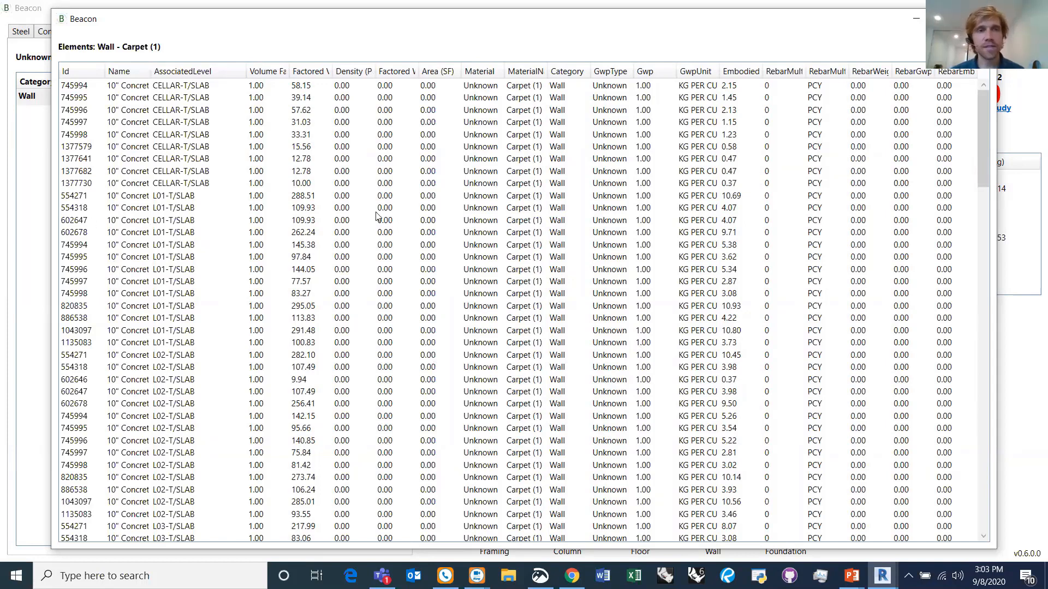
left_click(482, 121)
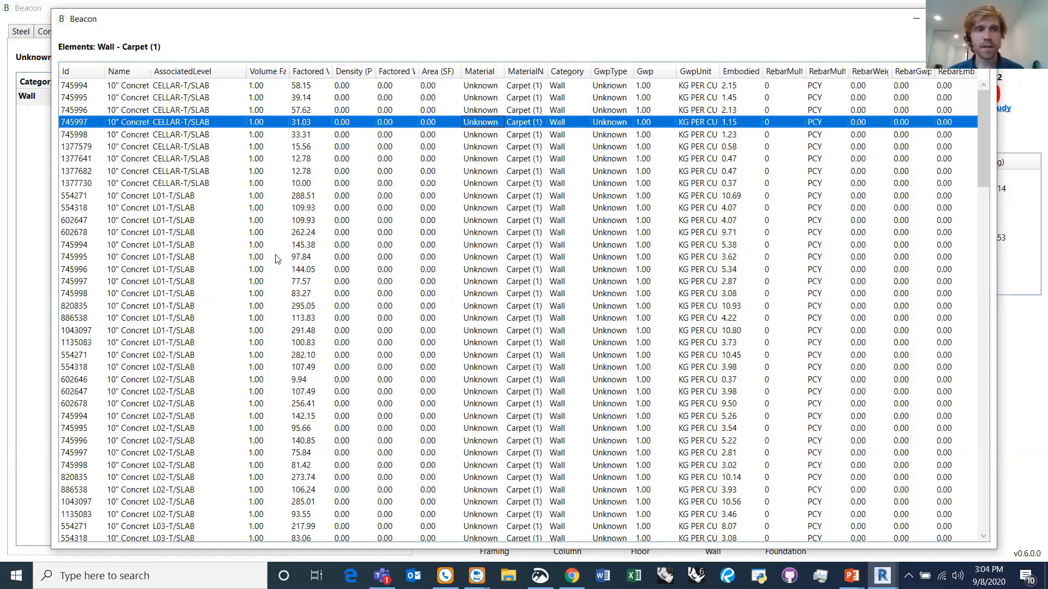
left_click_drag(185, 147, 188, 453)
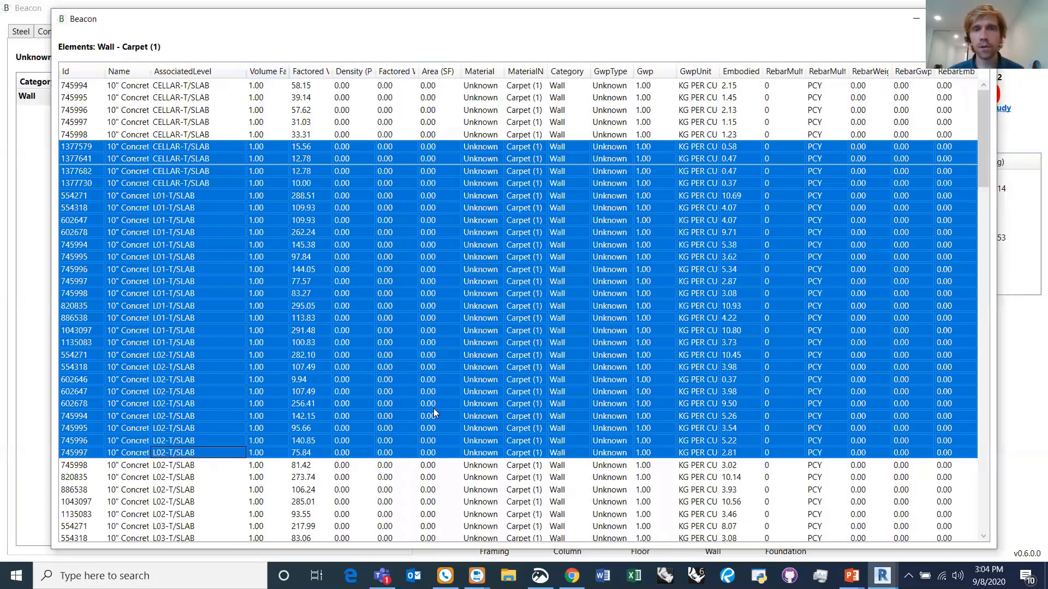
left_click(980, 18)
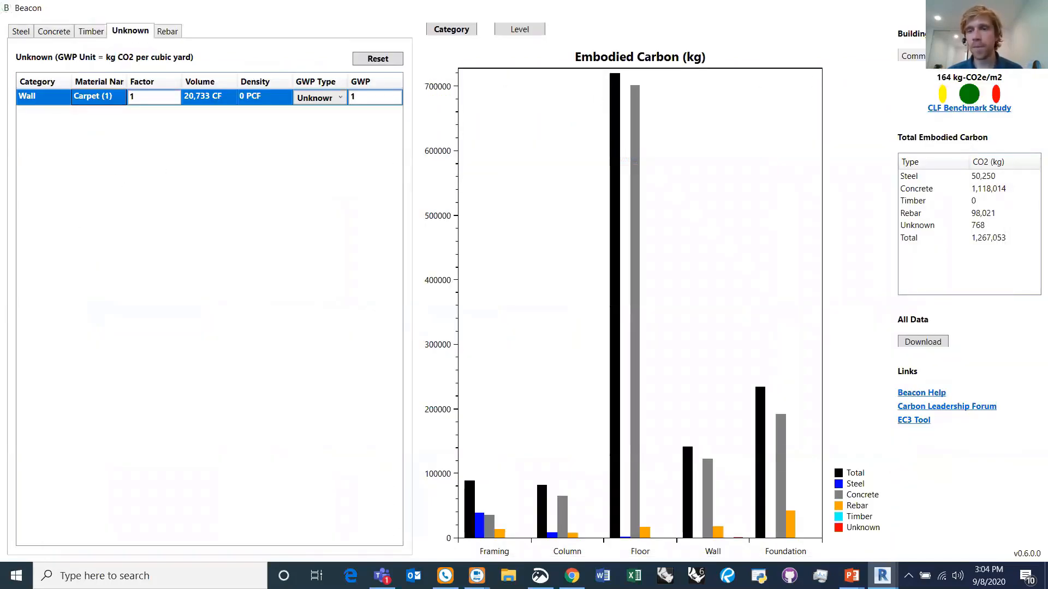
left_click(1035, 8)
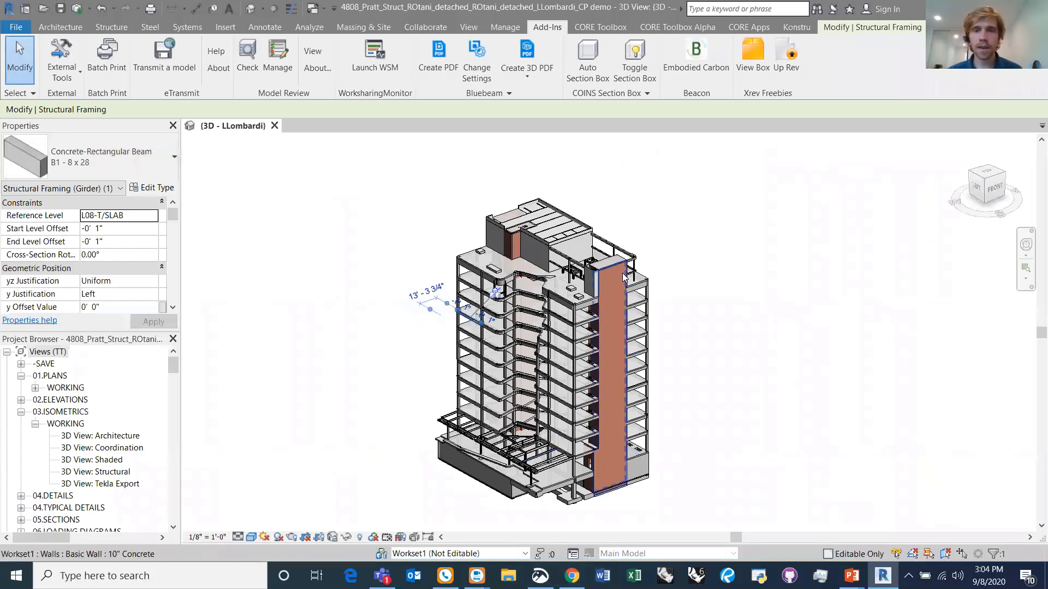
Change the structure material of the 10" Concrete wall type on the tall red wall to Concrete - Cast-in-Place Concrete
left_click(325, 229)
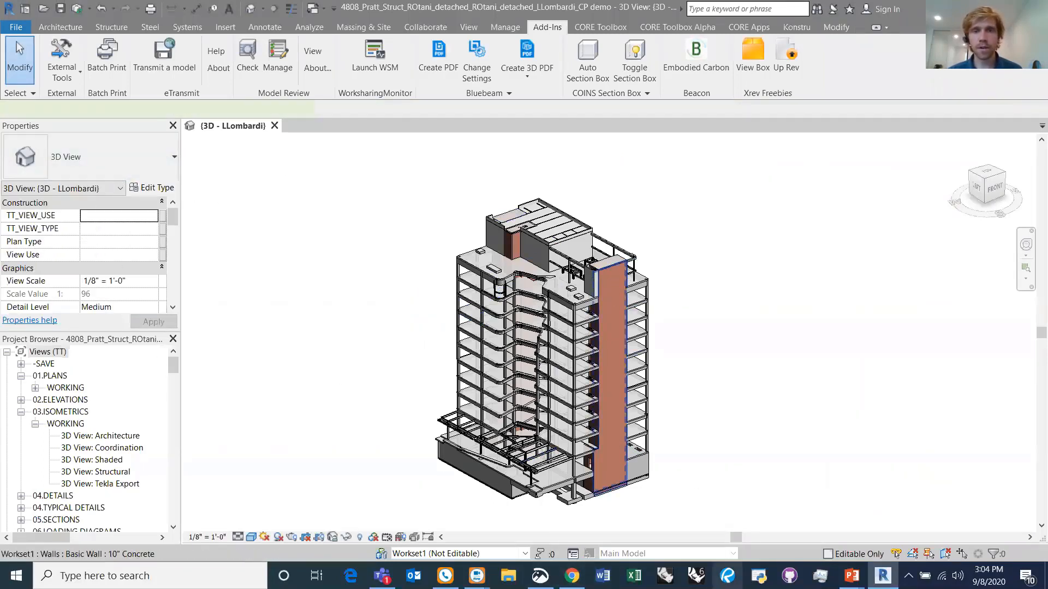
left_click(610, 376)
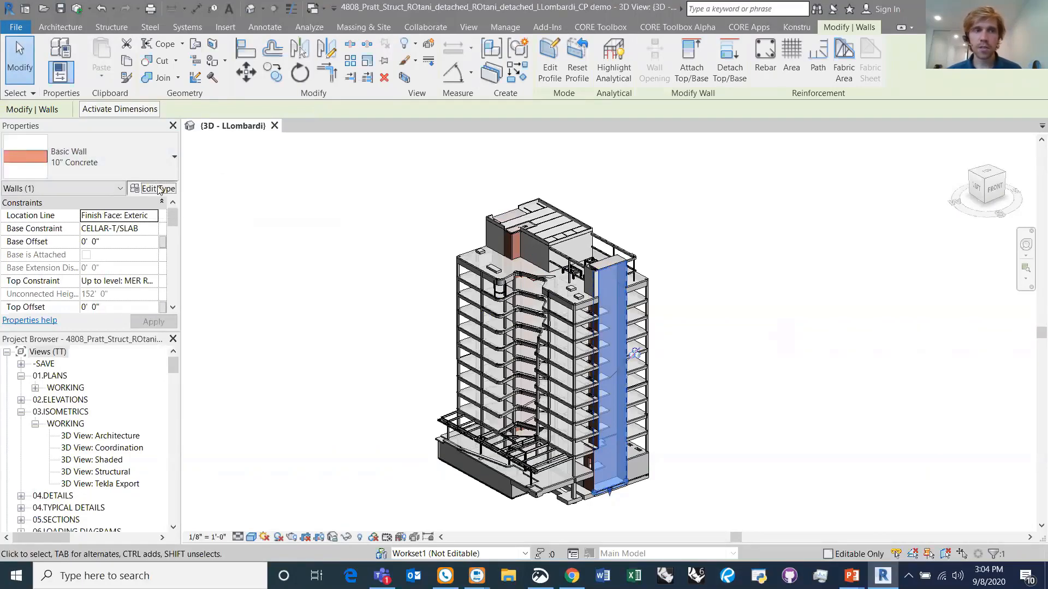
left_click(158, 189)
left_click(585, 257)
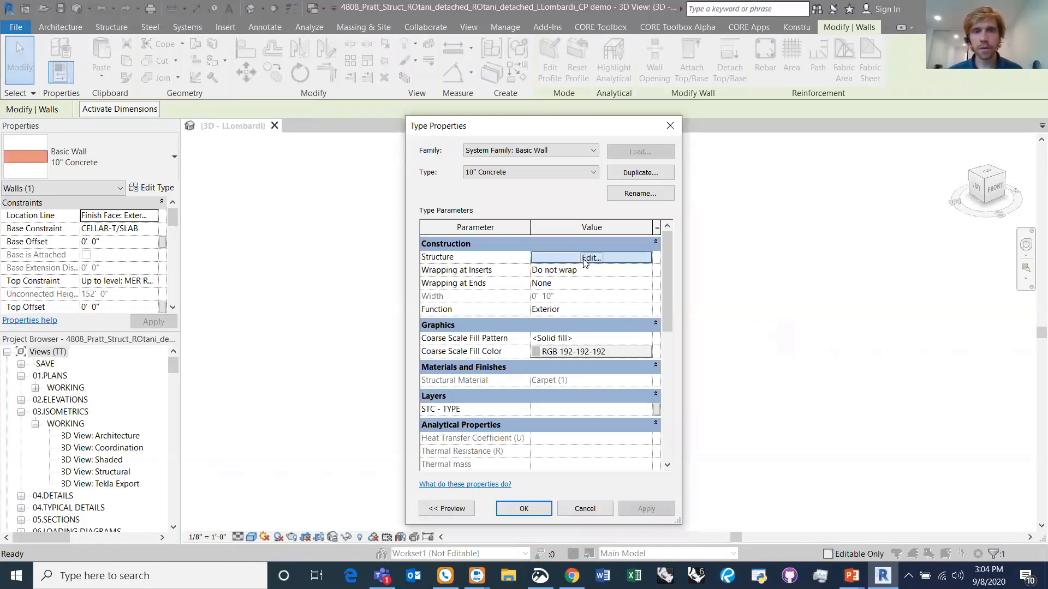
left_click(522, 266)
left_click(532, 266)
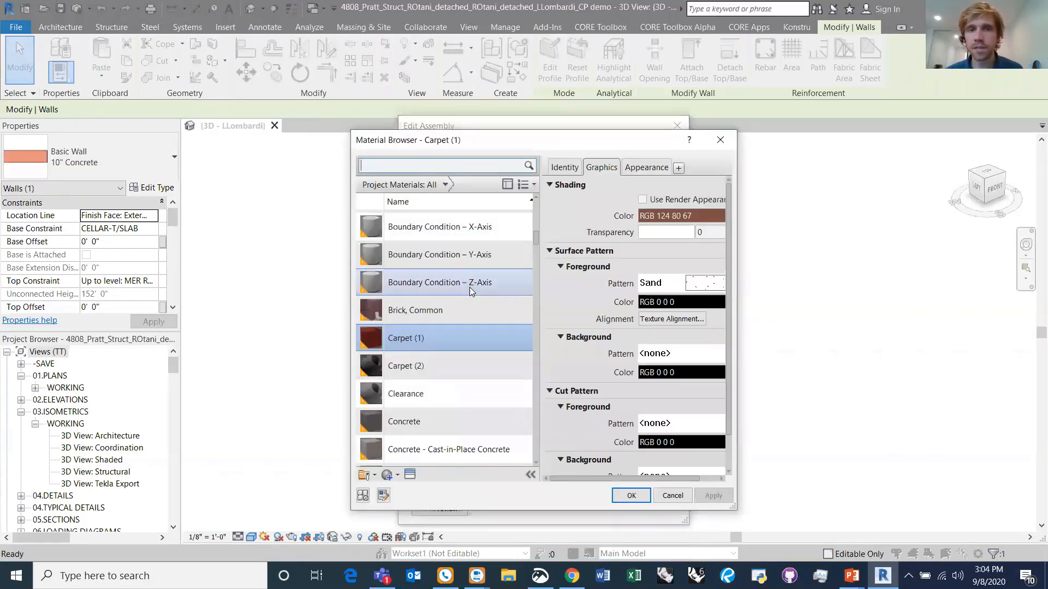
scroll(482, 360, "down", 1)
left_click(480, 373)
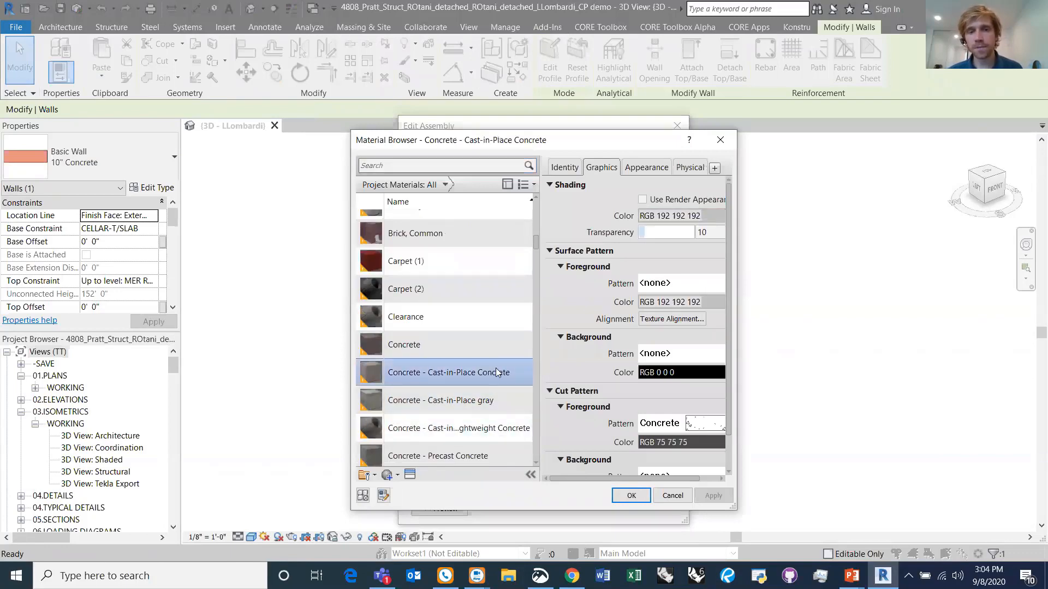
left_click(627, 496)
left_click(519, 498)
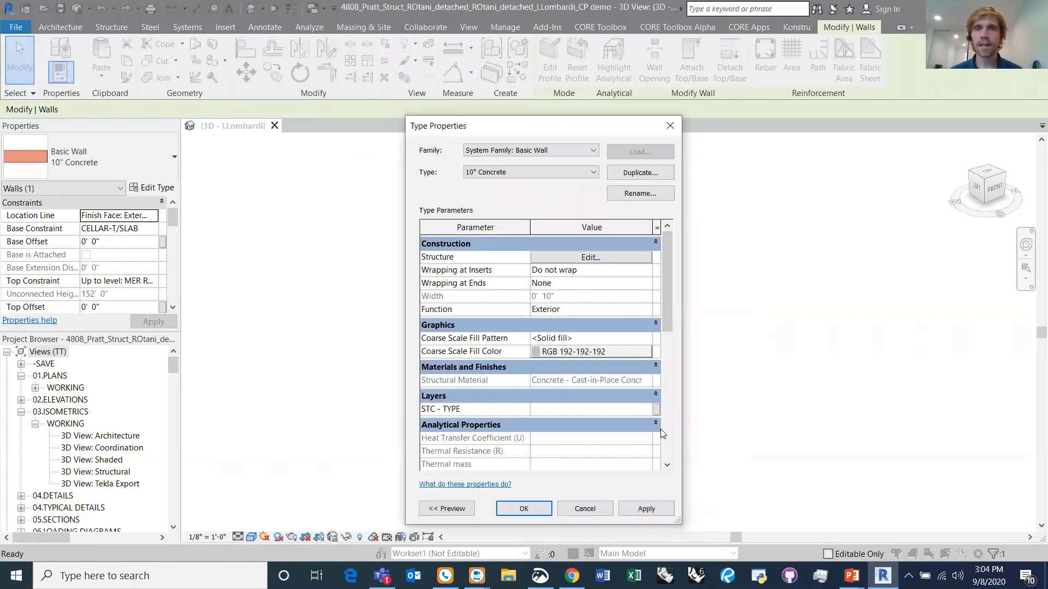
left_click(523, 509)
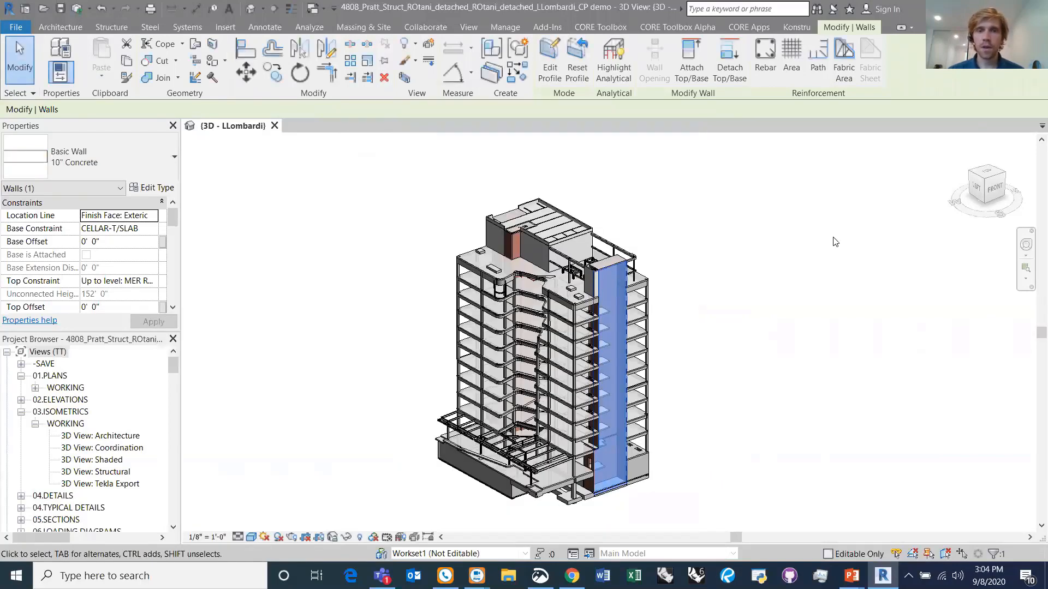
left_click(884, 263)
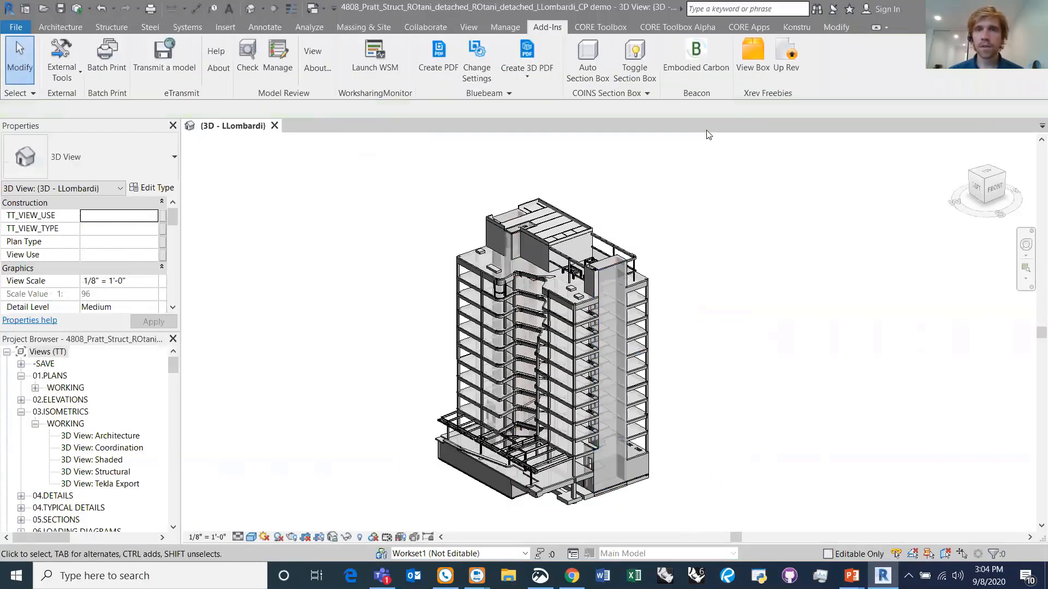
Rerun the Embodied Carbon analysis with MER ROOF-T/SLAB and ROOF-T/SLAB grouped under a mapped level named ROOF
left_click(698, 66)
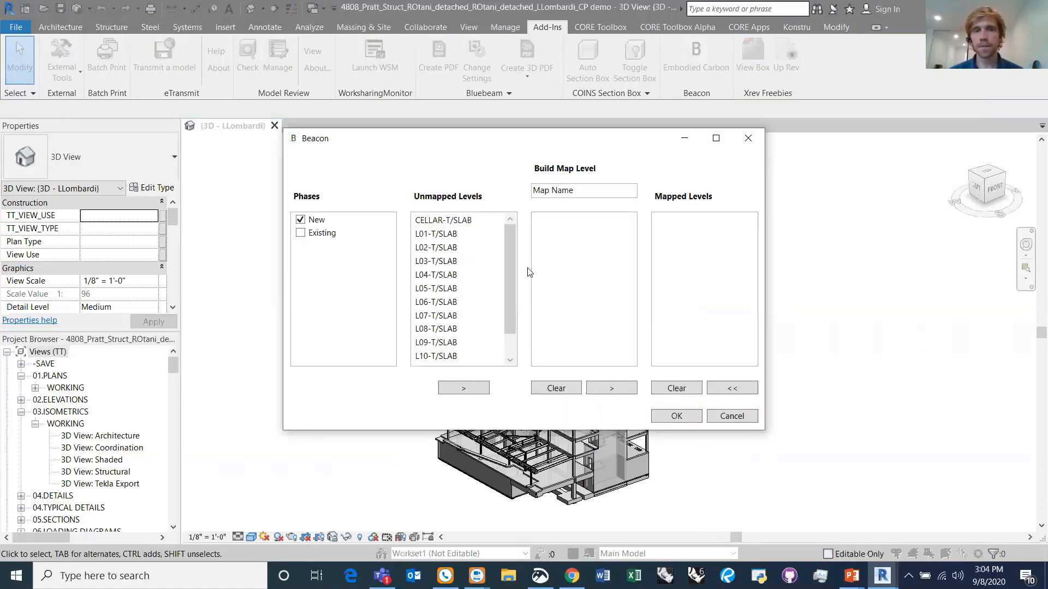
scroll(510, 270, "down", 1)
left_click(459, 356)
left_click(455, 343, "ctrl")
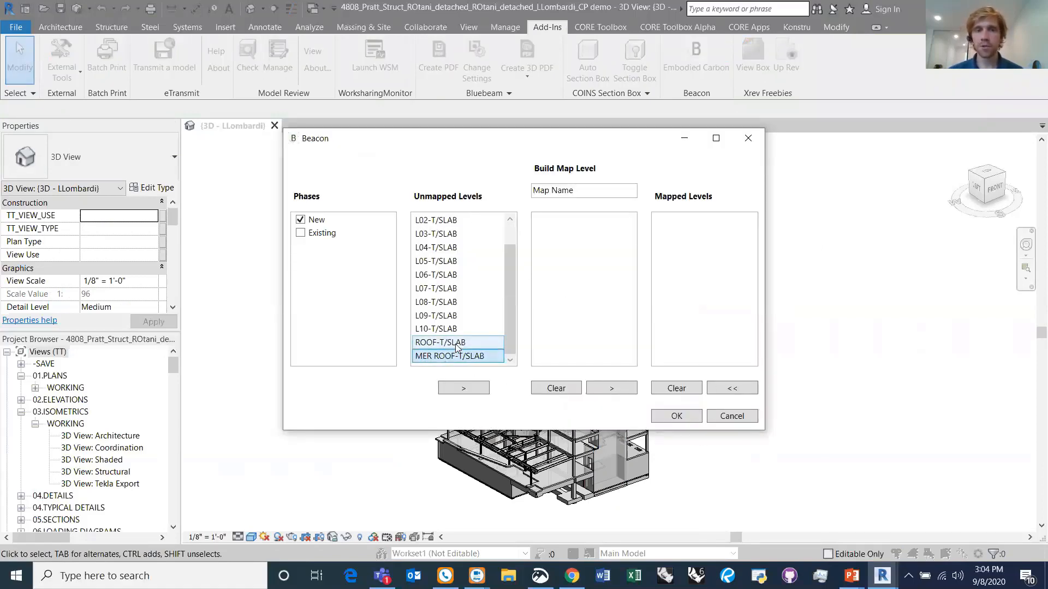
left_click(463, 388)
left_click(546, 191)
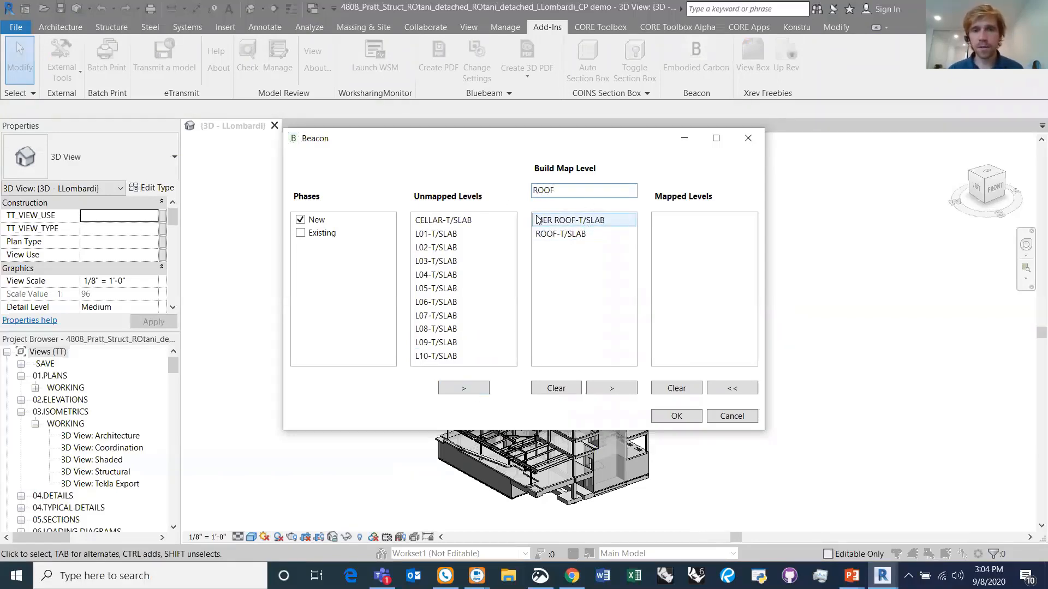
left_click(613, 388)
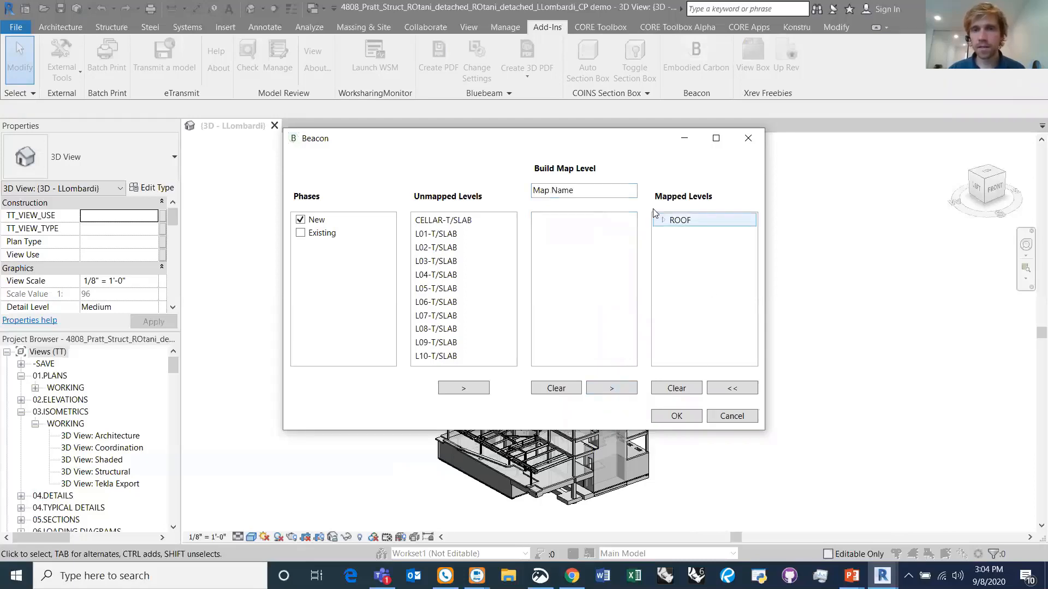
left_click(683, 419)
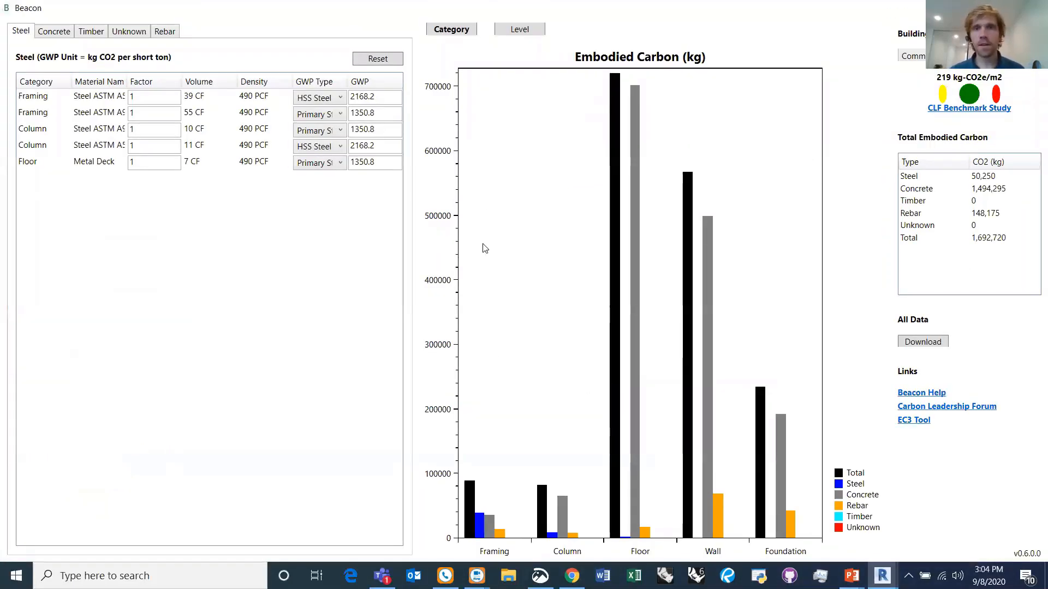
Check the unknown materials list, and review the concrete materials with the Material Name column widened
left_click(141, 32)
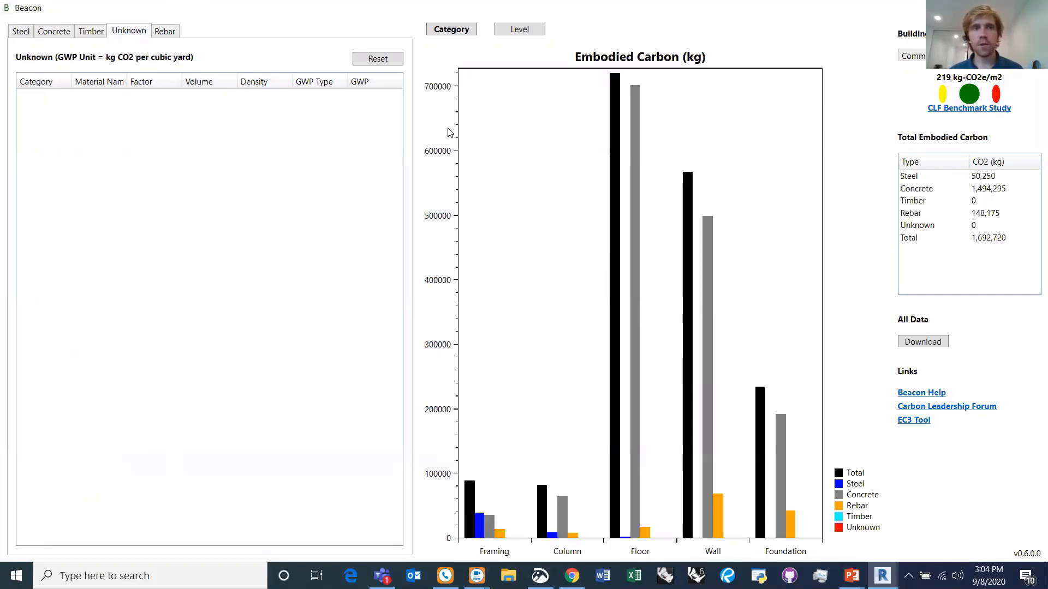
left_click(53, 33)
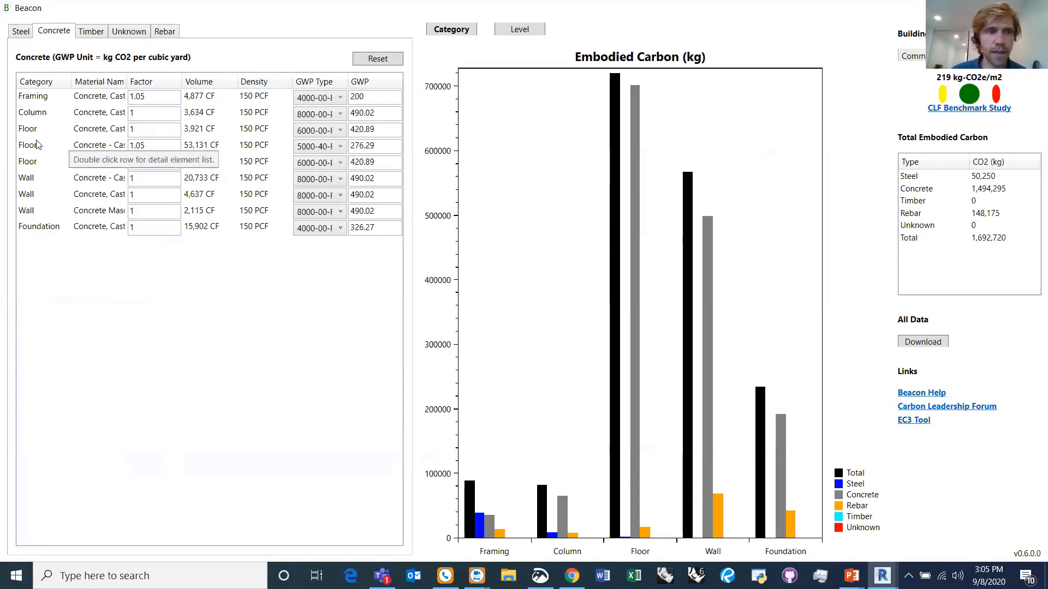
left_click_drag(126, 81, 180, 82)
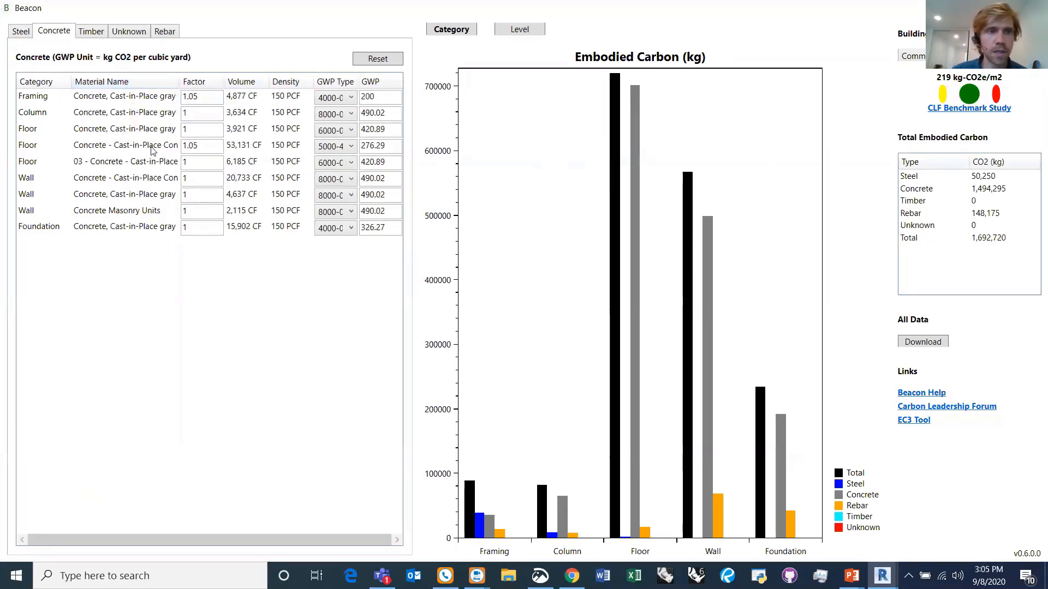
Review the detailed element list of the Floor - Concrete - Cast-in-Place Concrete material and close it
left_click(116, 147)
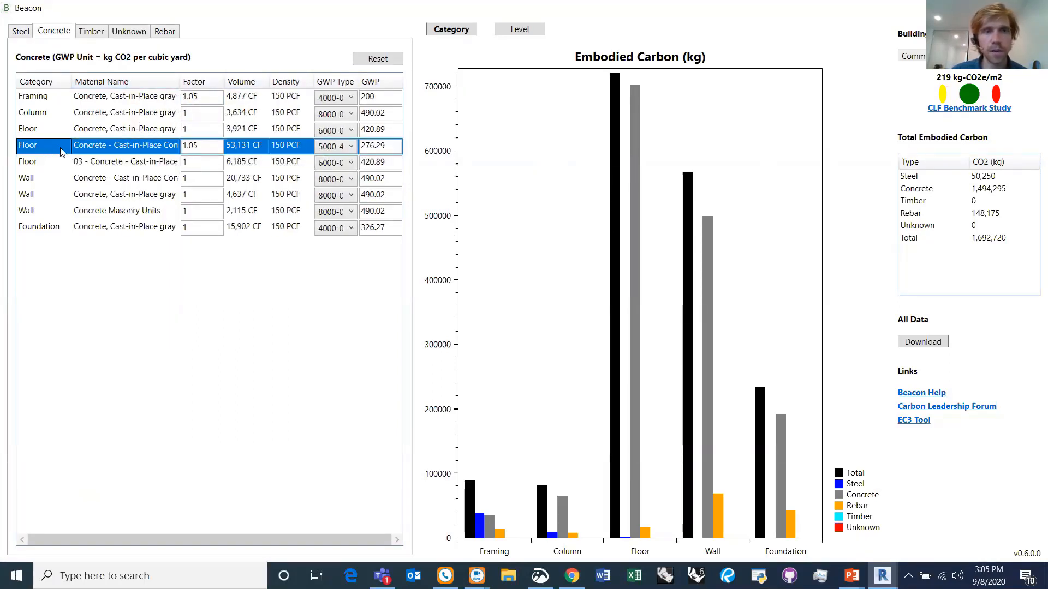
left_click(84, 146)
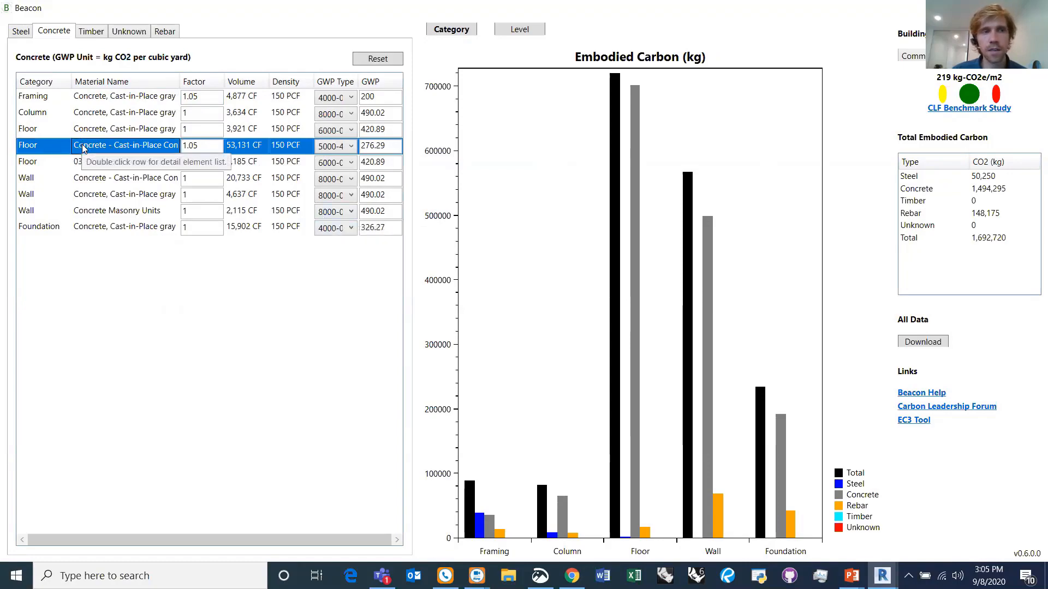
double_click(85, 147)
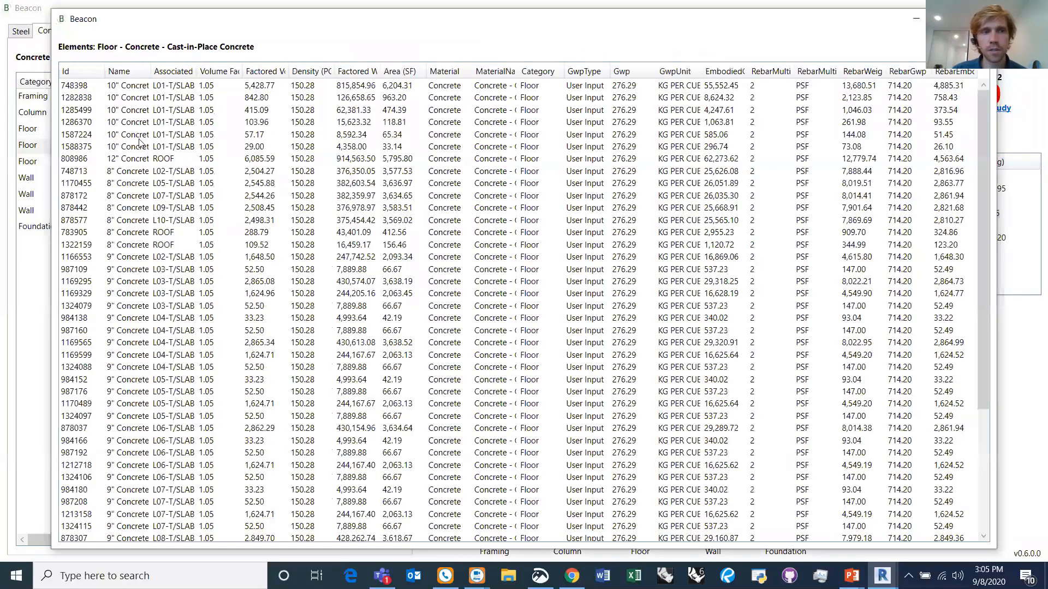
left_click_drag(273, 123, 441, 416)
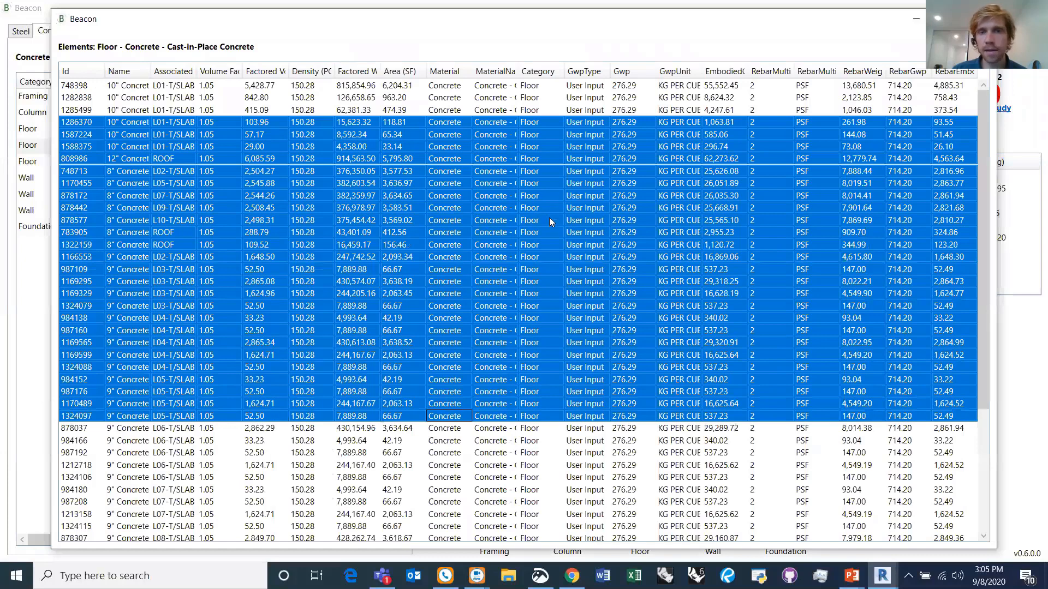
left_click(981, 18)
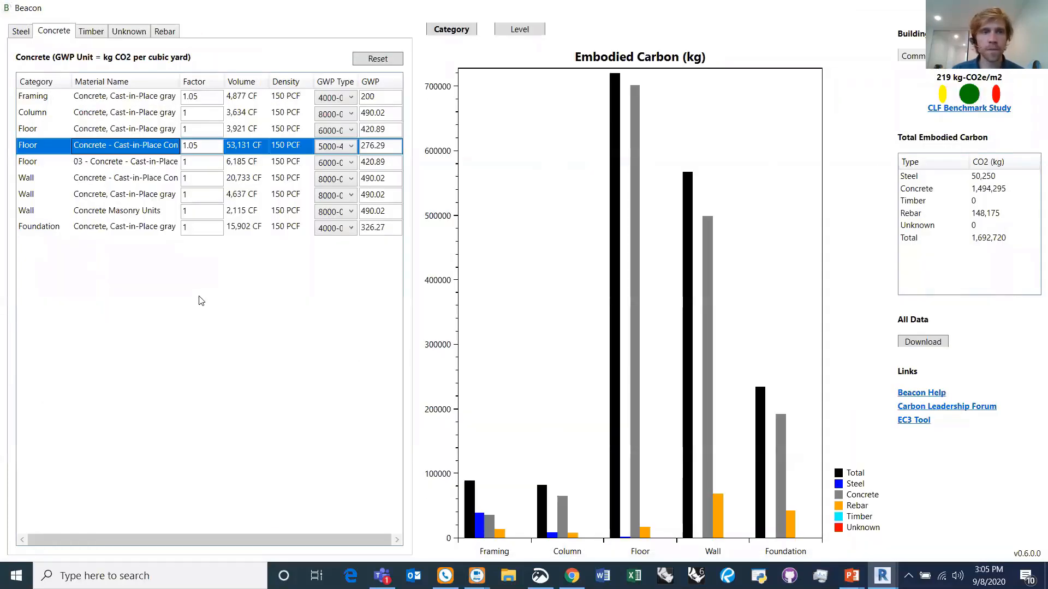
Try 5000-00-FA/SL as the GWP type of the Floor Concrete - Cast-in-Place Concrete material
left_click(349, 147)
left_click_drag(382, 284, 383, 247)
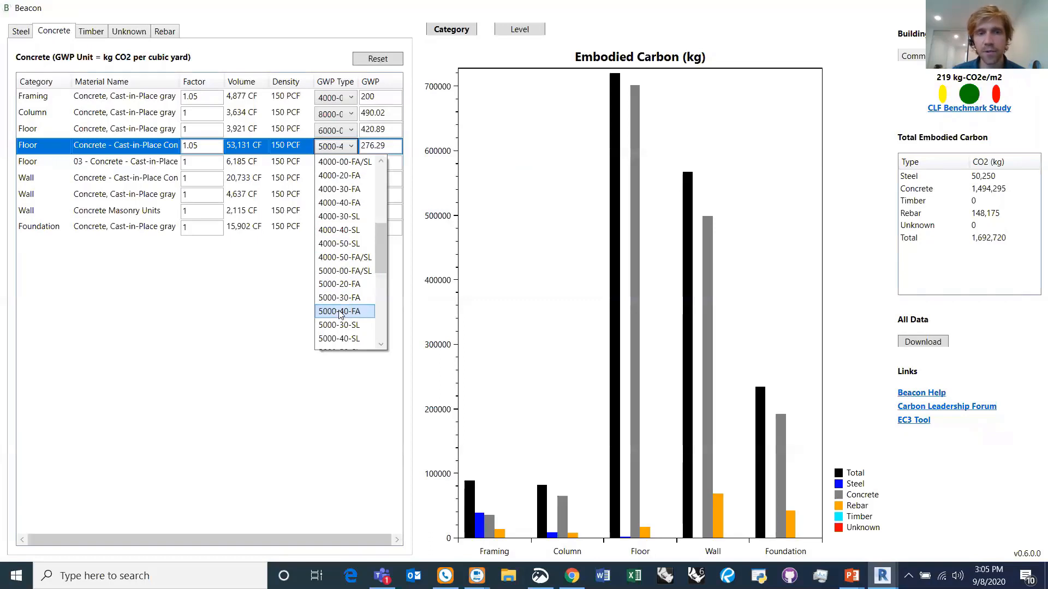
left_click(346, 271)
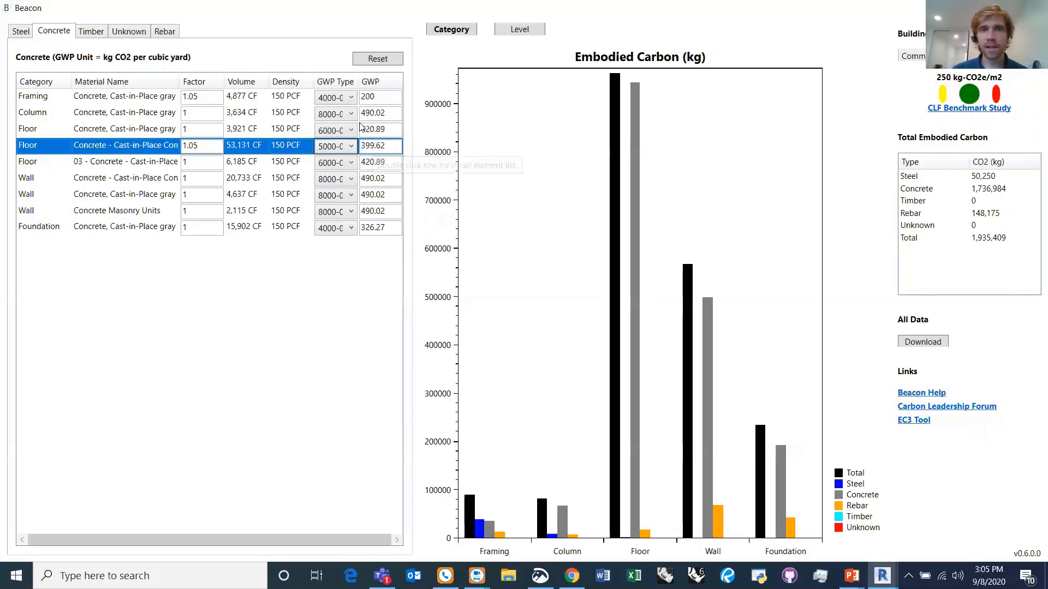
Set the GWP type of the Floor Concrete - Cast-in-Place Concrete material to 4000-00-FA/SL
left_click(348, 146)
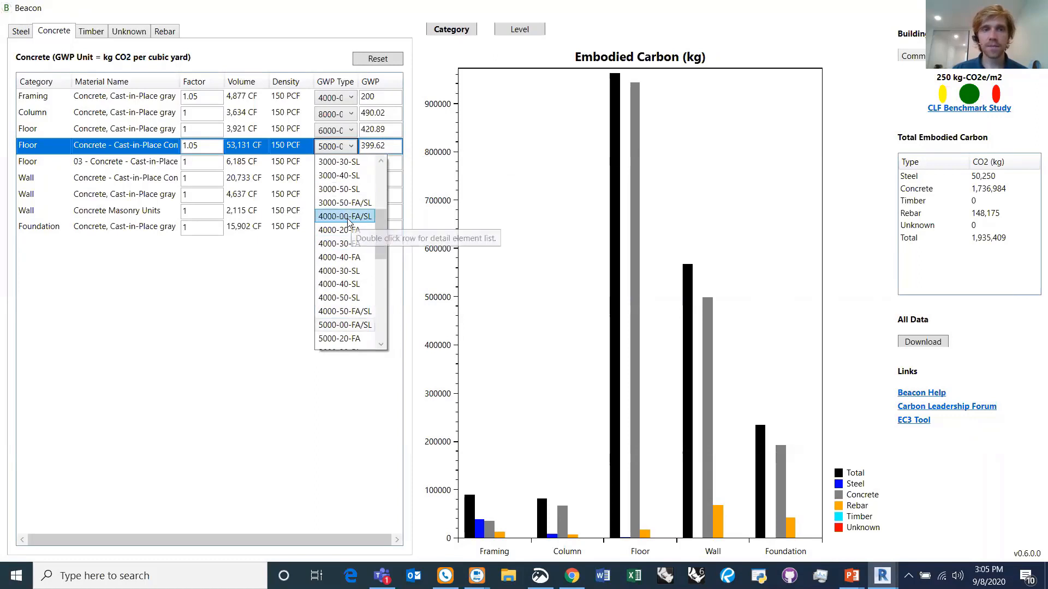
left_click(344, 217)
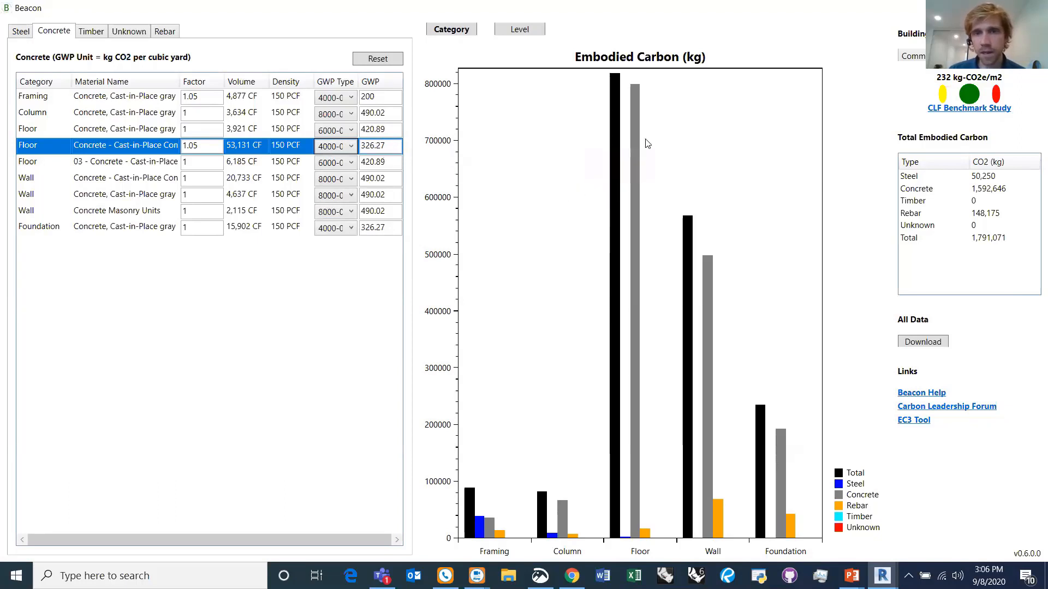
mouse_move(642, 147)
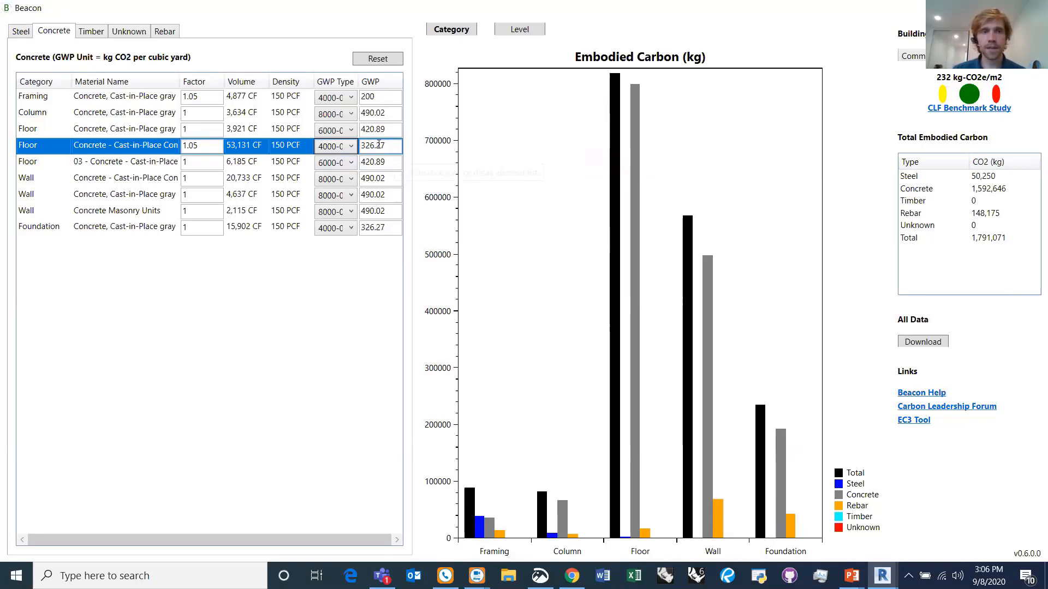
Set the GWP type of the Floor 03 - Concrete - Cast-in-Place material to 4000-00-FA/SL
left_click(351, 163)
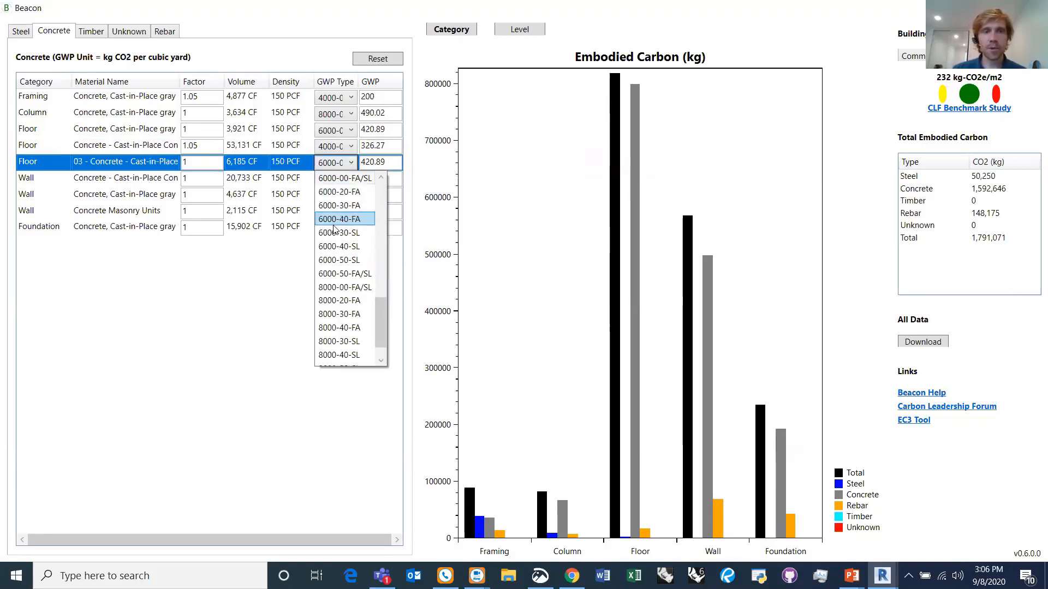
scroll(338, 219, "up", 8)
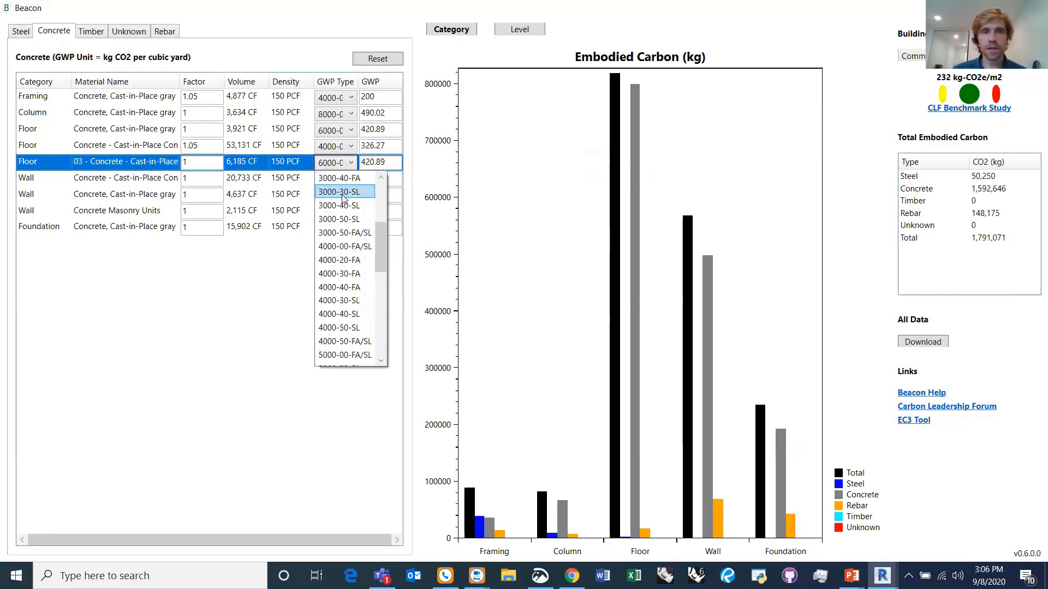
left_click(341, 261)
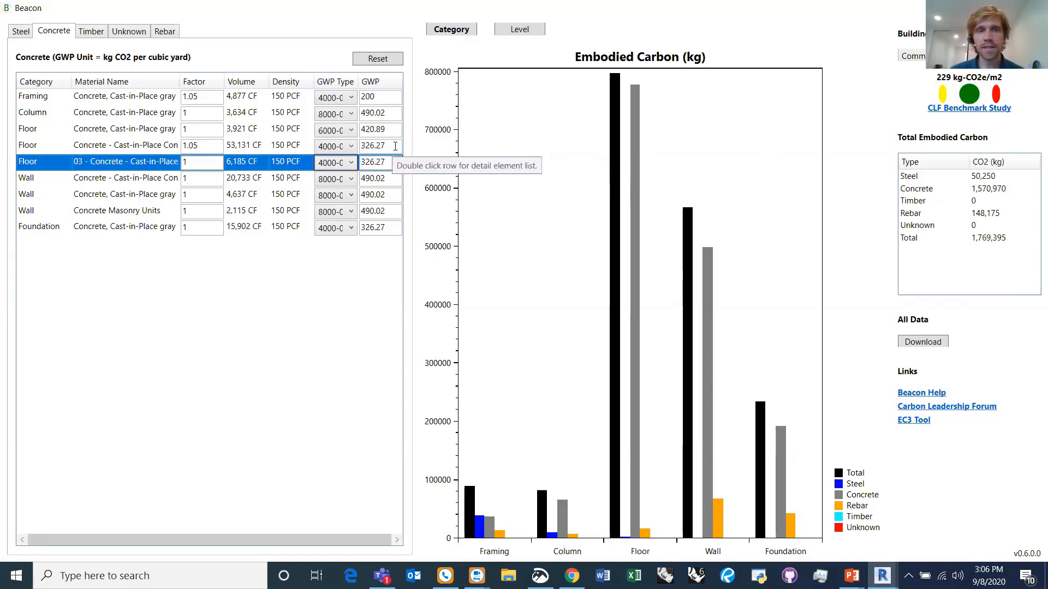
Select the GWP value of the 53,131 CF floor concrete, switch to Chrome and show the EC3 material search page with its address highlighted
key("Up")
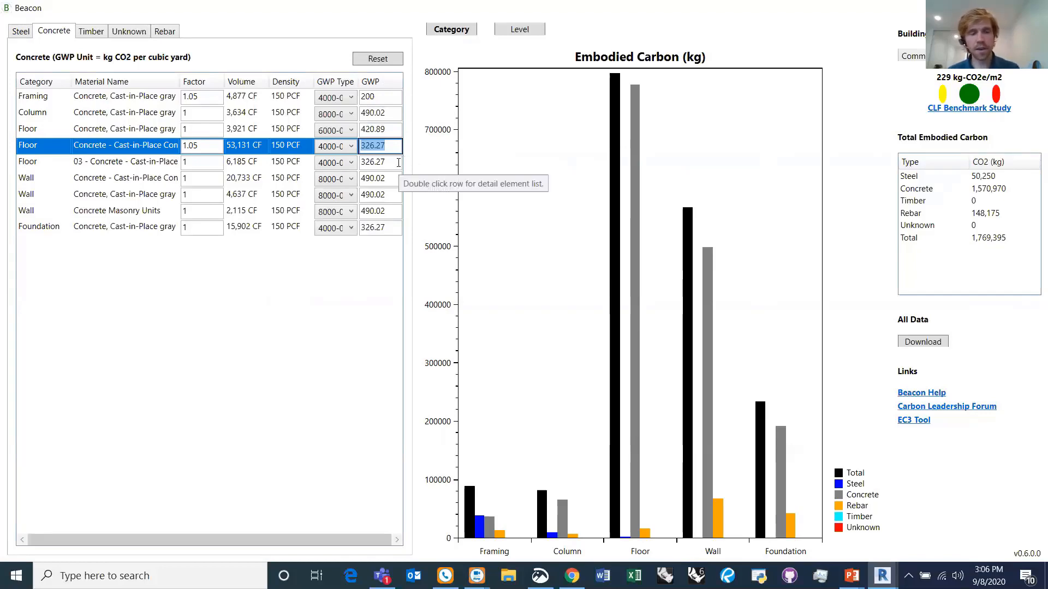
key("alt+Tab")
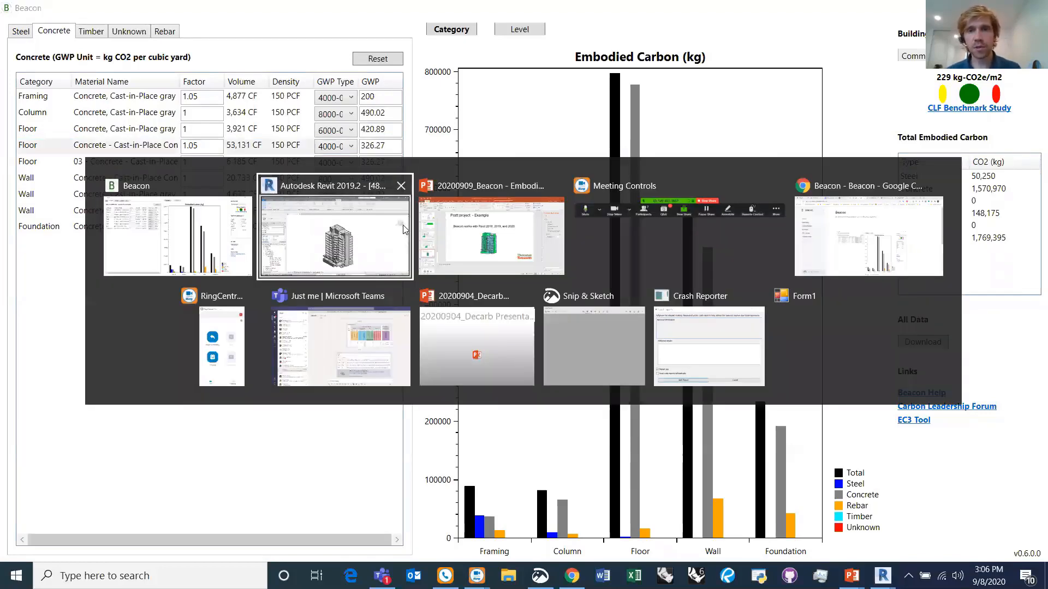
left_click(798, 205)
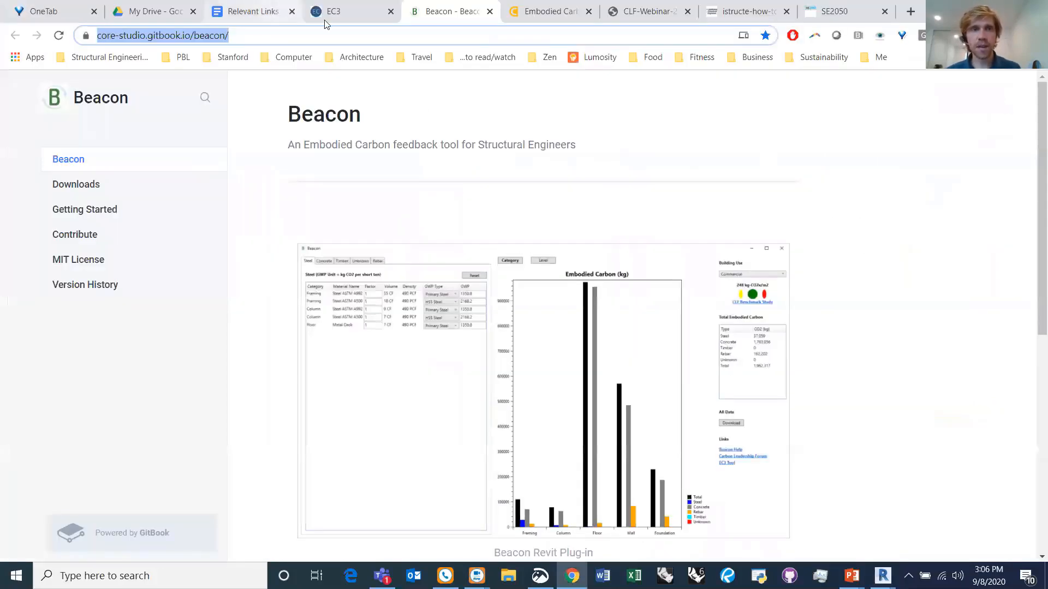
left_click(339, 13)
left_click(308, 35)
left_click_drag(323, 35, 74, 40)
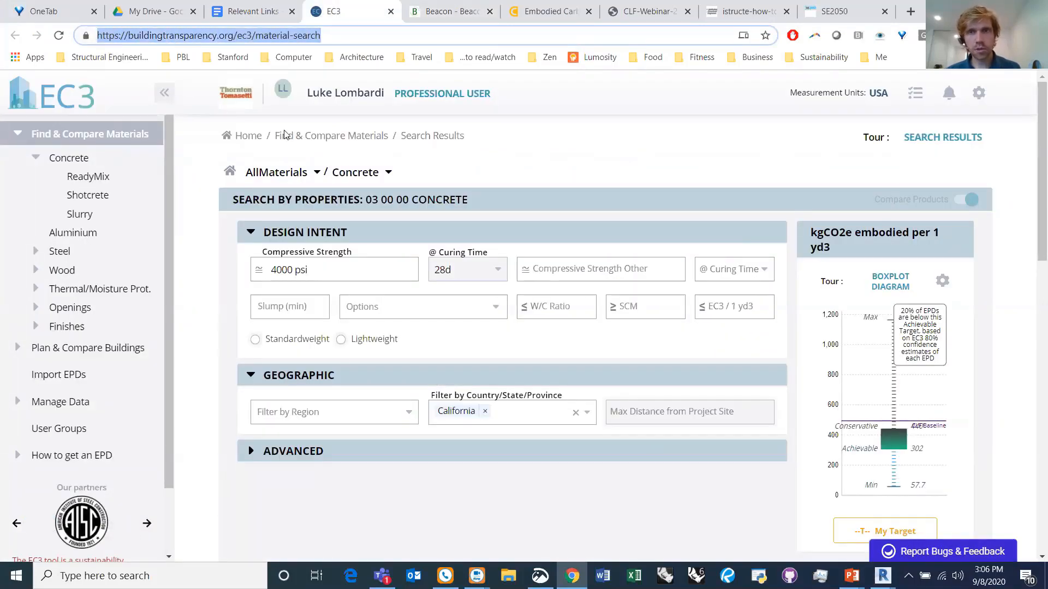
Examine the EC3 boxplot and product EPD statistics for 4000 psi California concrete, and highlight the kgCO2e embodied per 1 yd3 heading
left_click(884, 284)
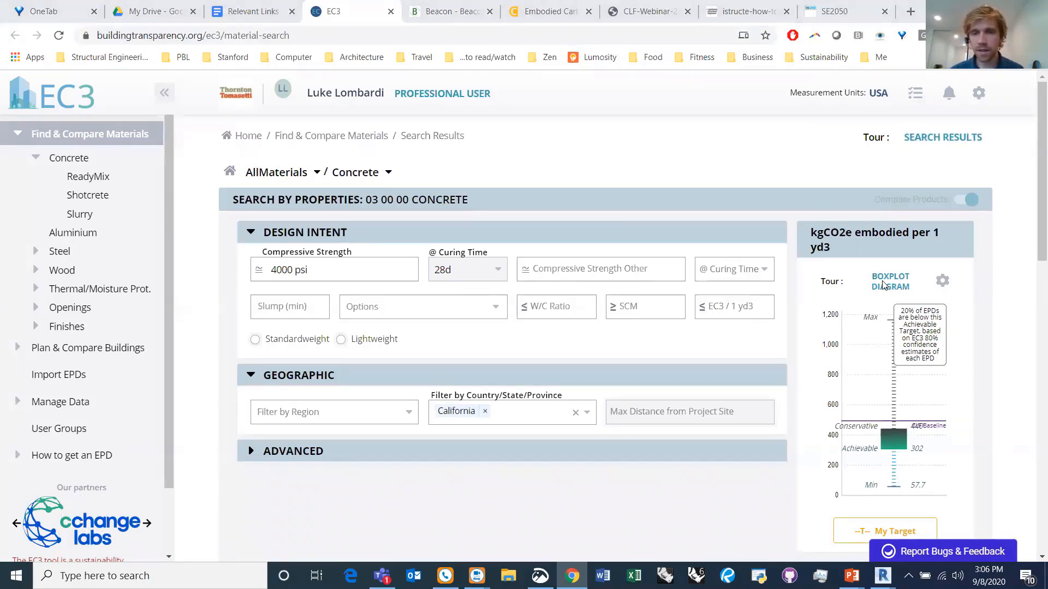
scroll(710, 210, "down", 3)
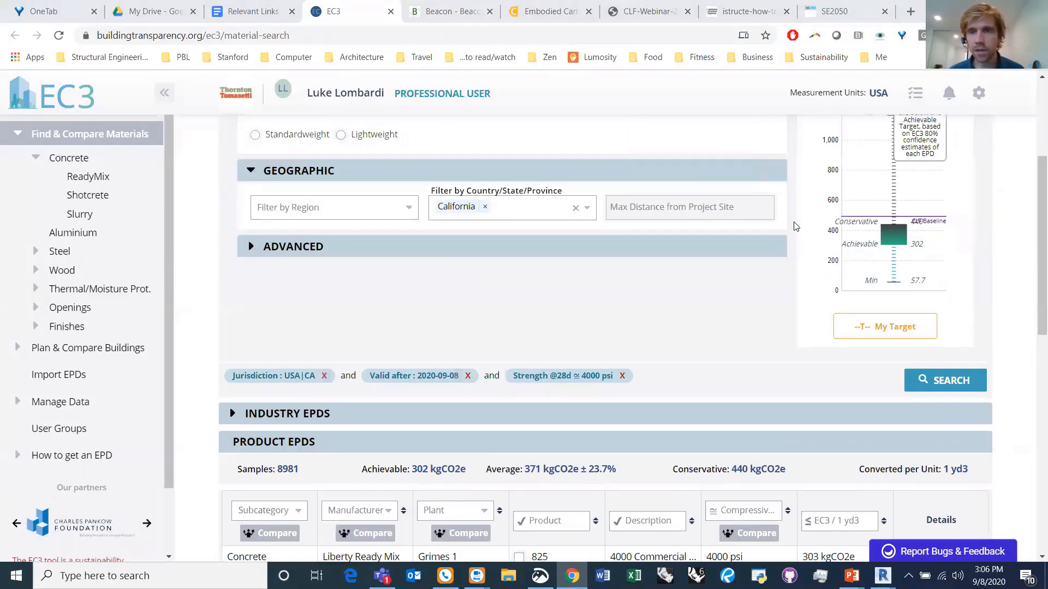
scroll(603, 265, "up", 3)
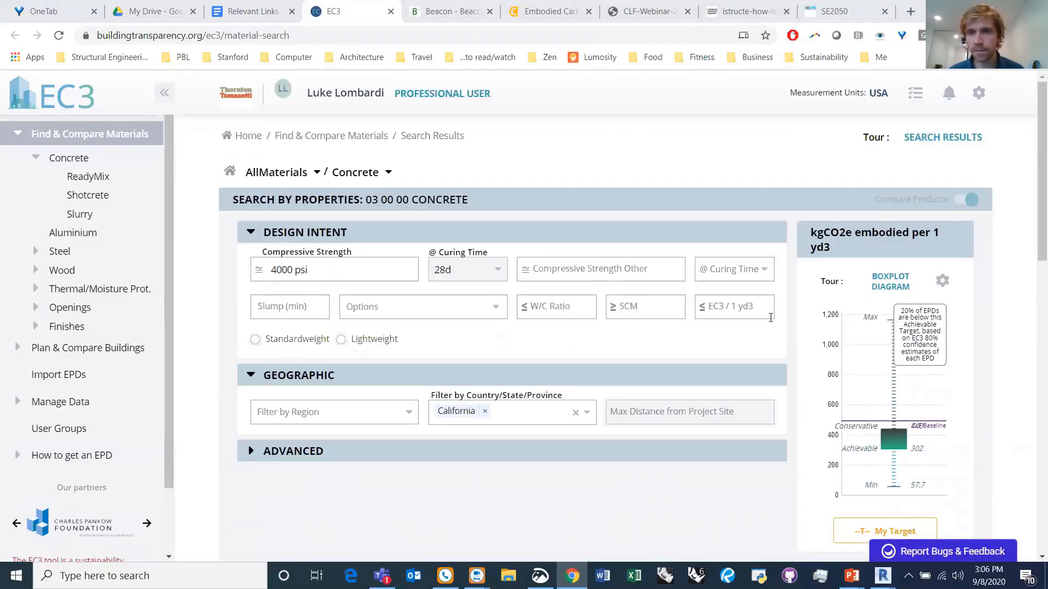
scroll(937, 349, "down", 1)
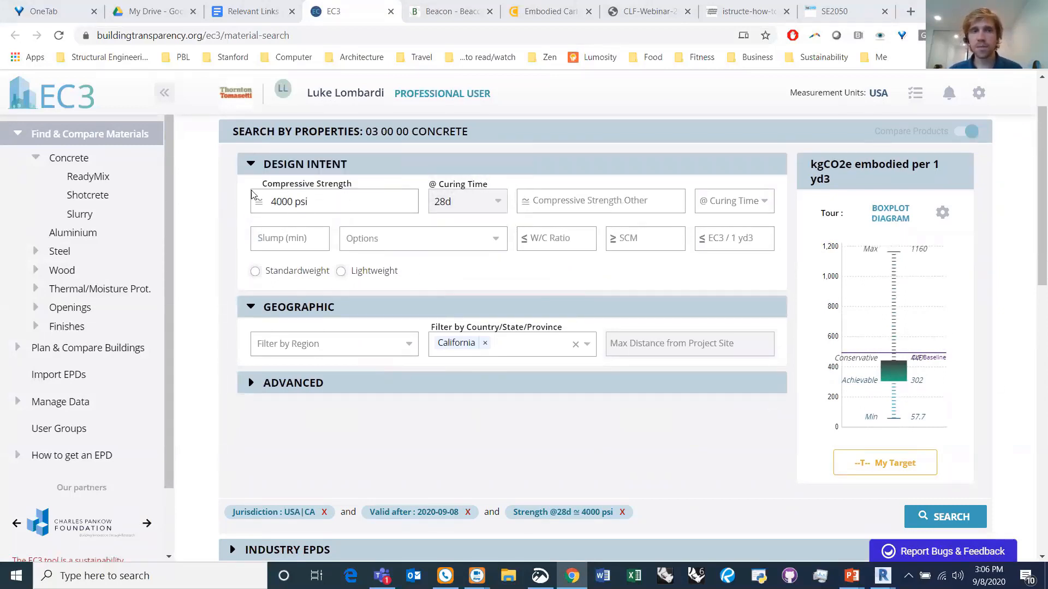
mouse_move(917, 382)
scroll(919, 377, "down", 1)
scroll(919, 371, "up", 1)
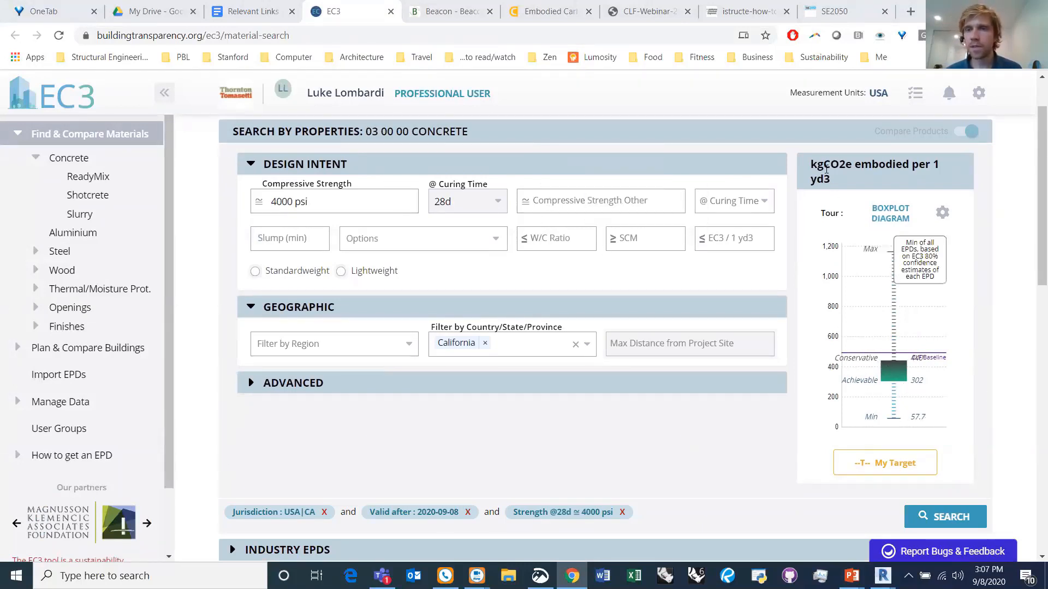
left_click_drag(811, 164, 848, 183)
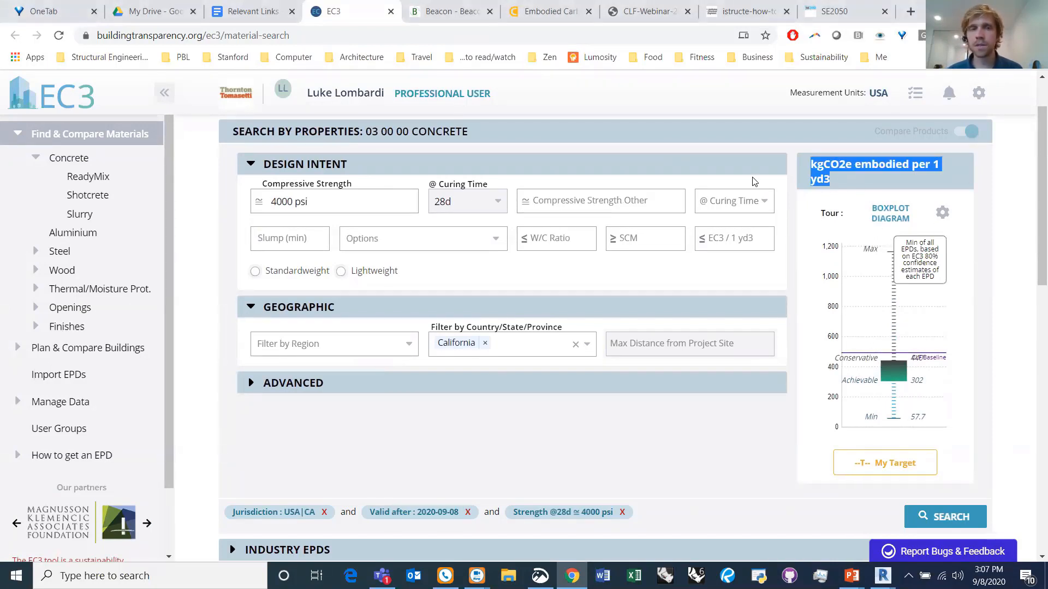
Switch back to Beacon and set the rebar multiplier to 500 PCY for the Cast-in-Place gray and Concrete Masonry Units walls
key("alt+Tab")
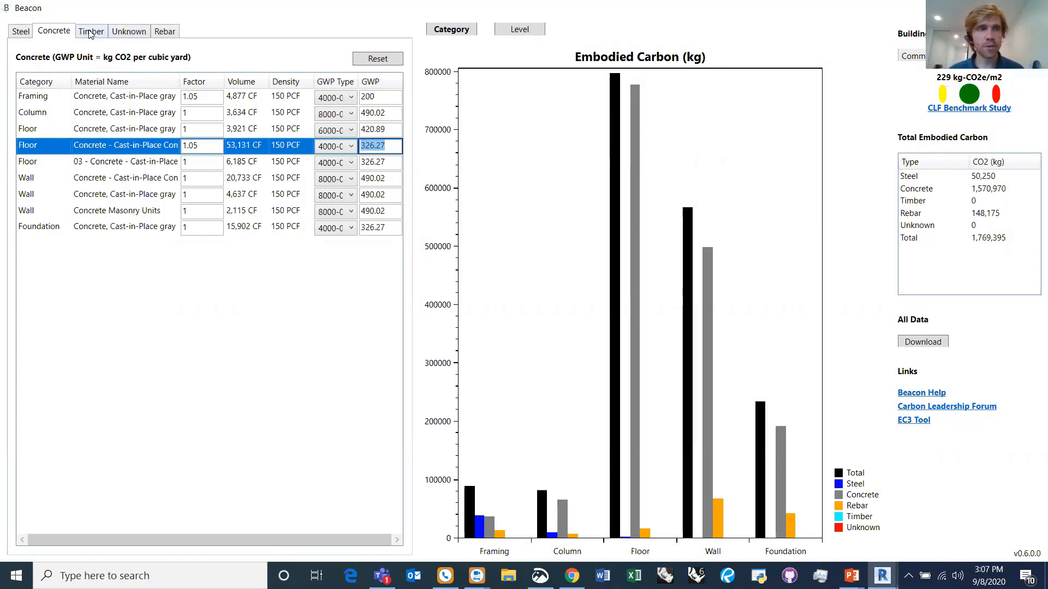
left_click(170, 34)
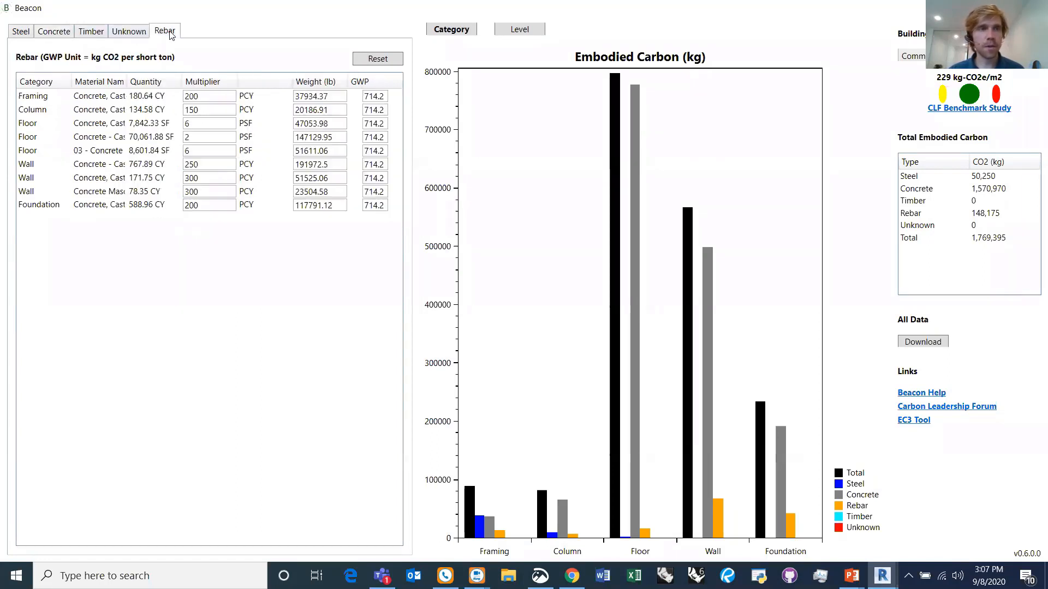
left_click(211, 178)
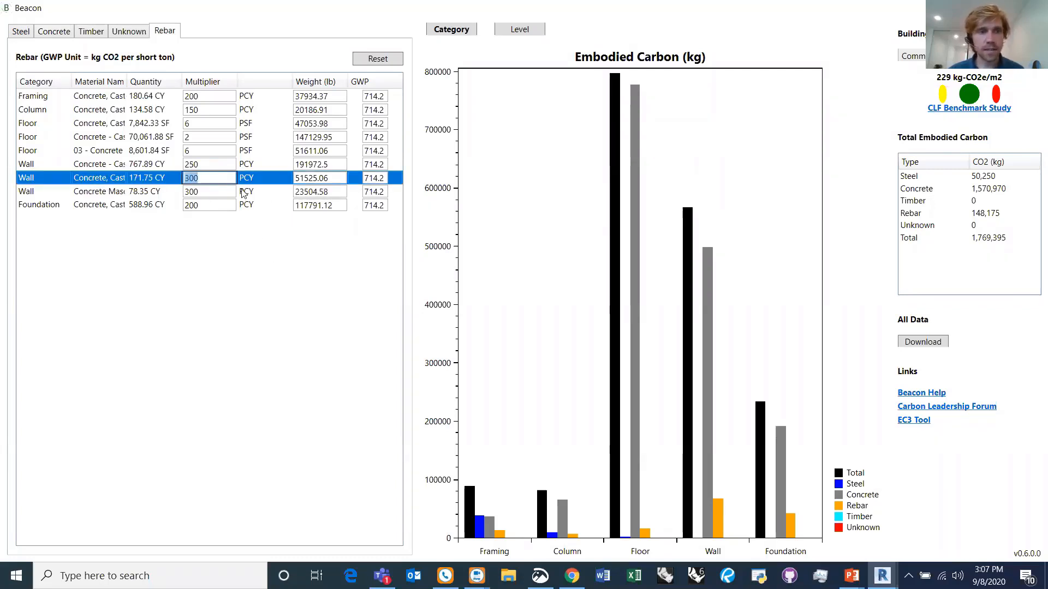
type("50")
key("Return")
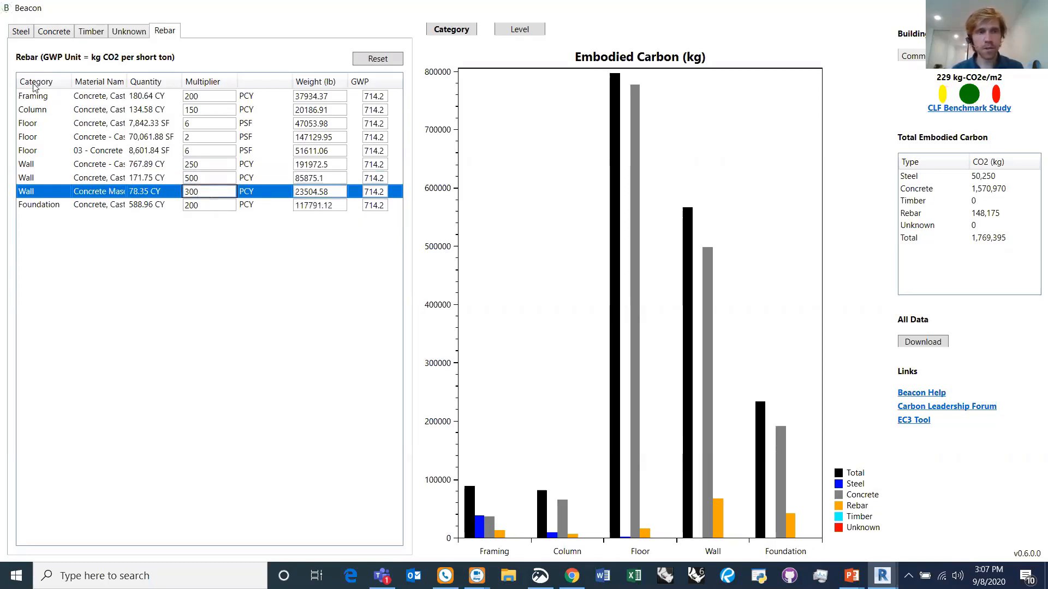
type("500")
key("Return")
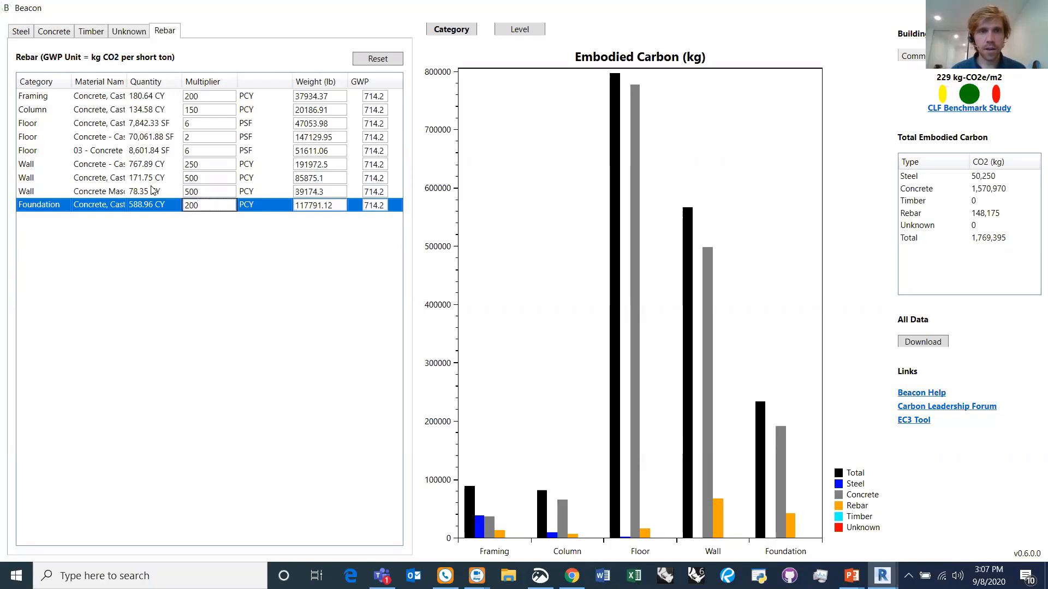
Set the rebar GWP of the Concrete Masonry Units wall to 500
left_click(388, 194)
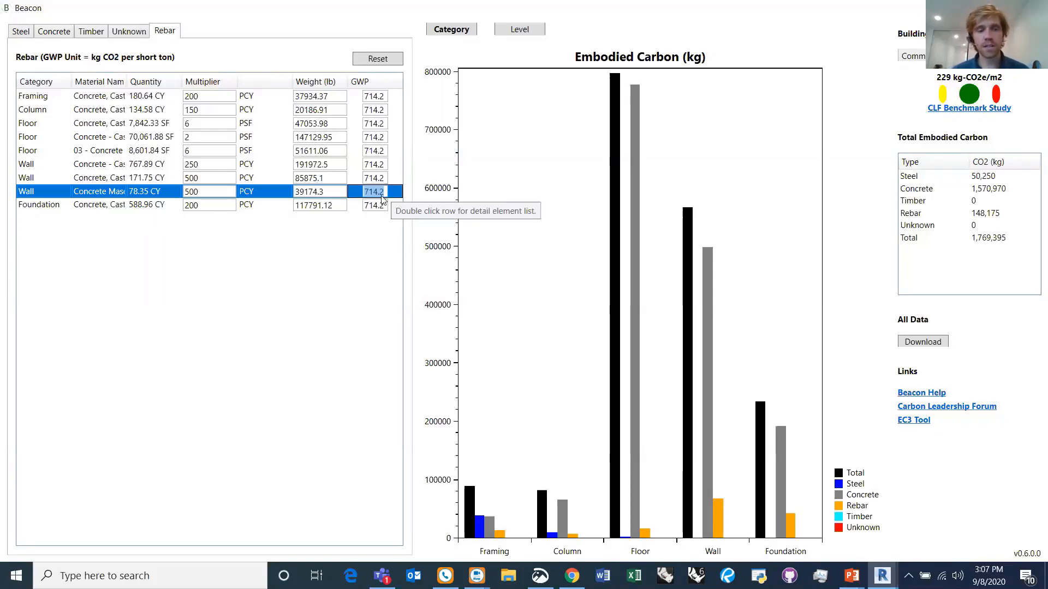
type("500")
key("Return")
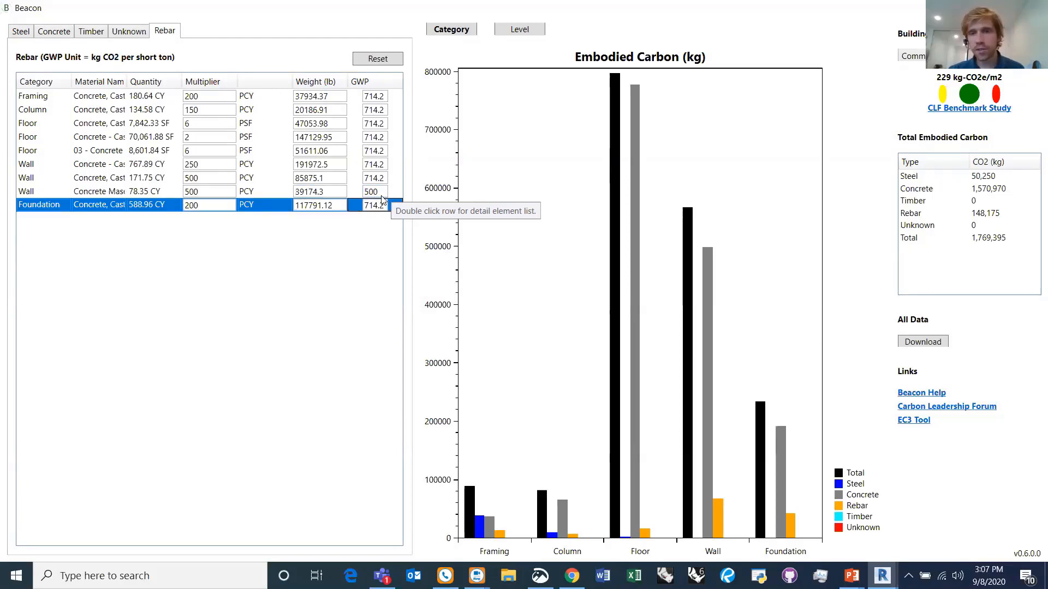
Look at the CSV save dialog for downloading all data, cancel it, and review the steel and concrete materials
mouse_move(755, 537)
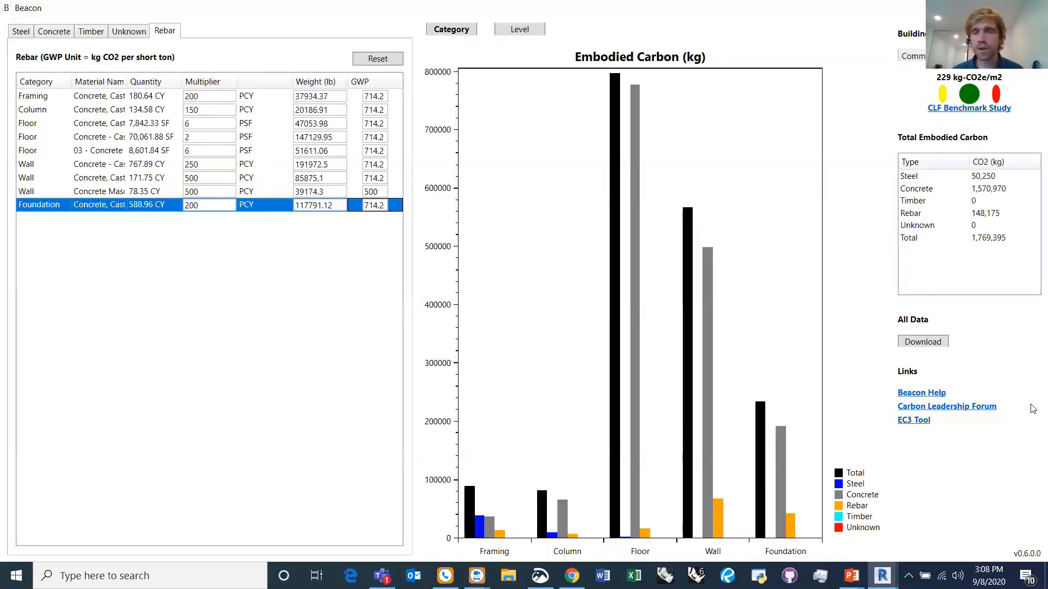
left_click(929, 342)
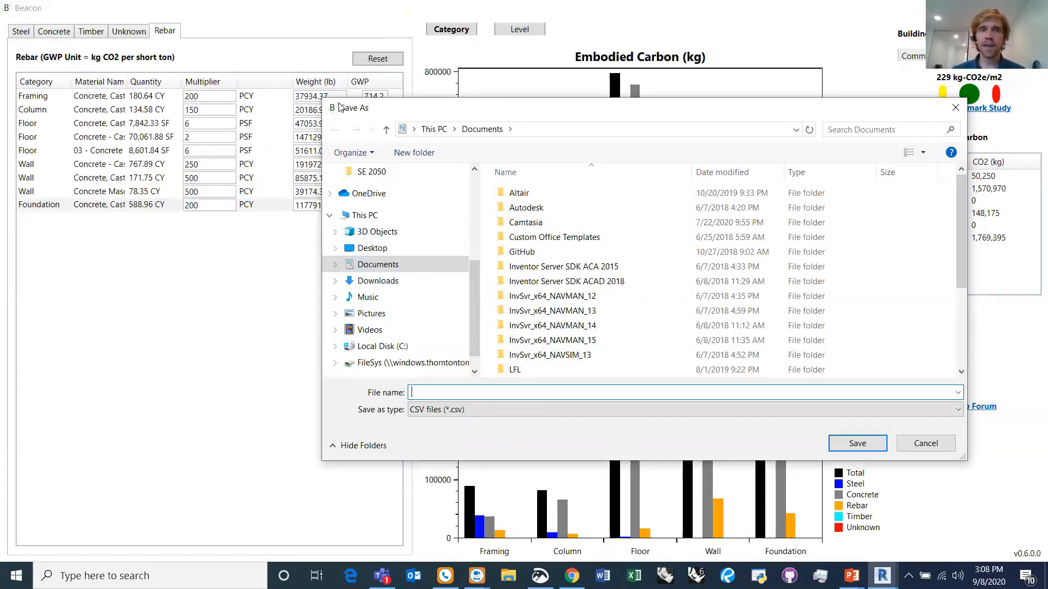
left_click(955, 108)
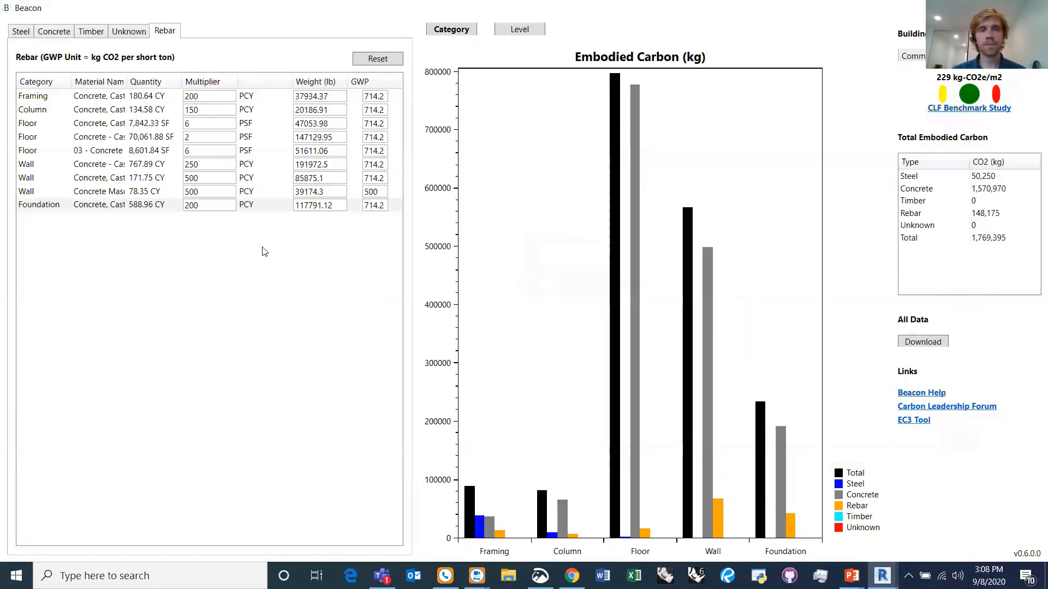
left_click(22, 31)
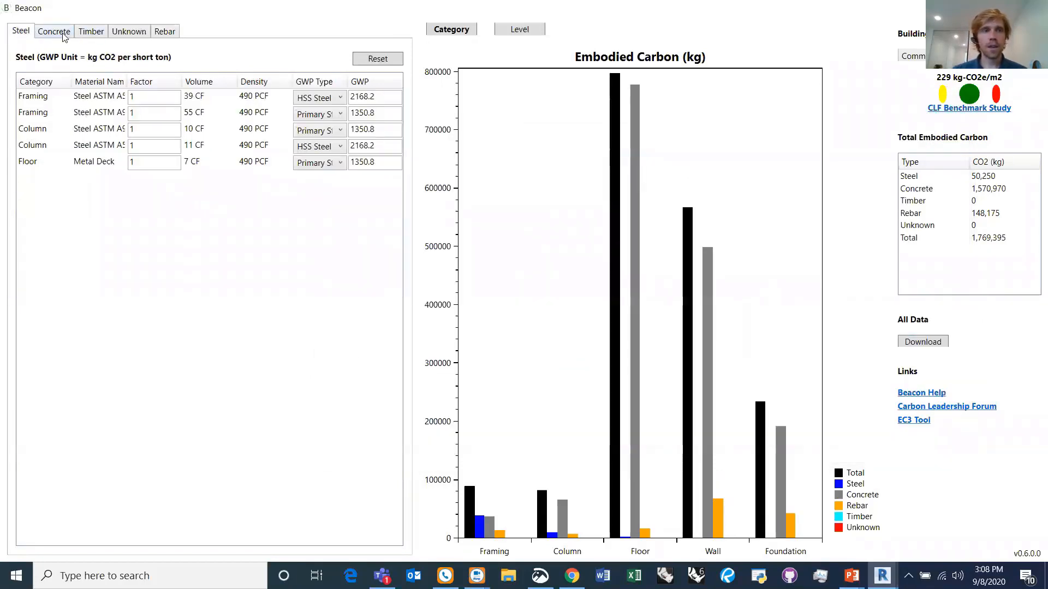
left_click(62, 36)
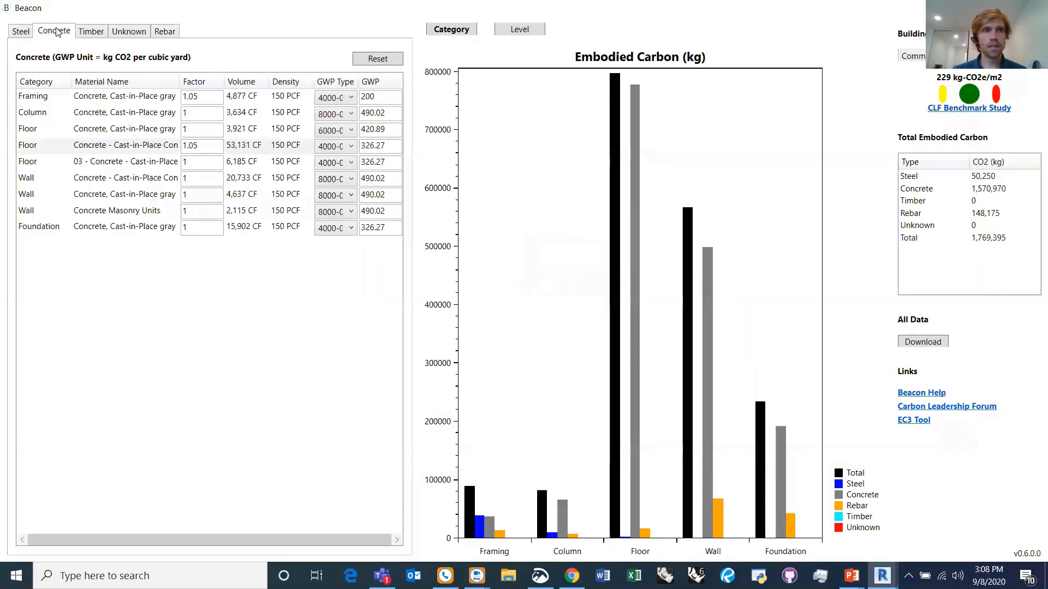
Check the concrete volume factors of the floor and framing, and set the Framing rebar multiplier to 220 PCY
left_click(230, 149)
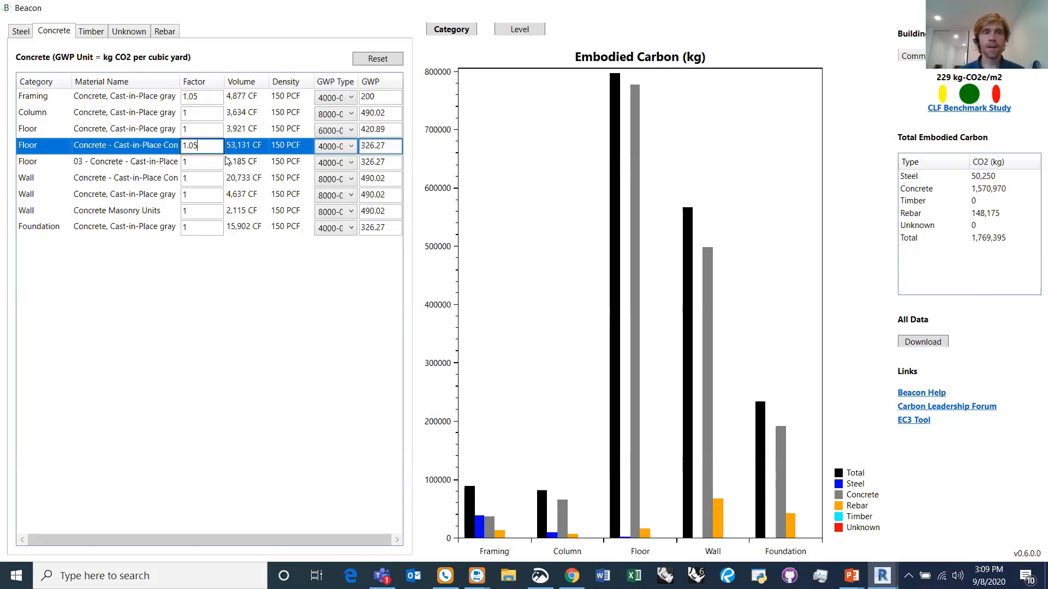
left_click(208, 97)
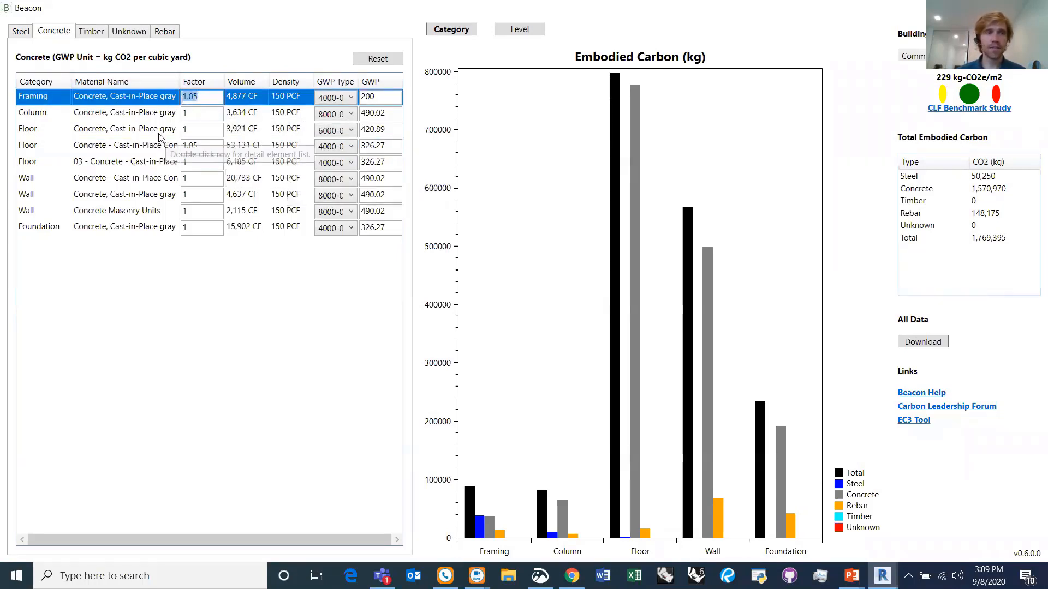
left_click(165, 32)
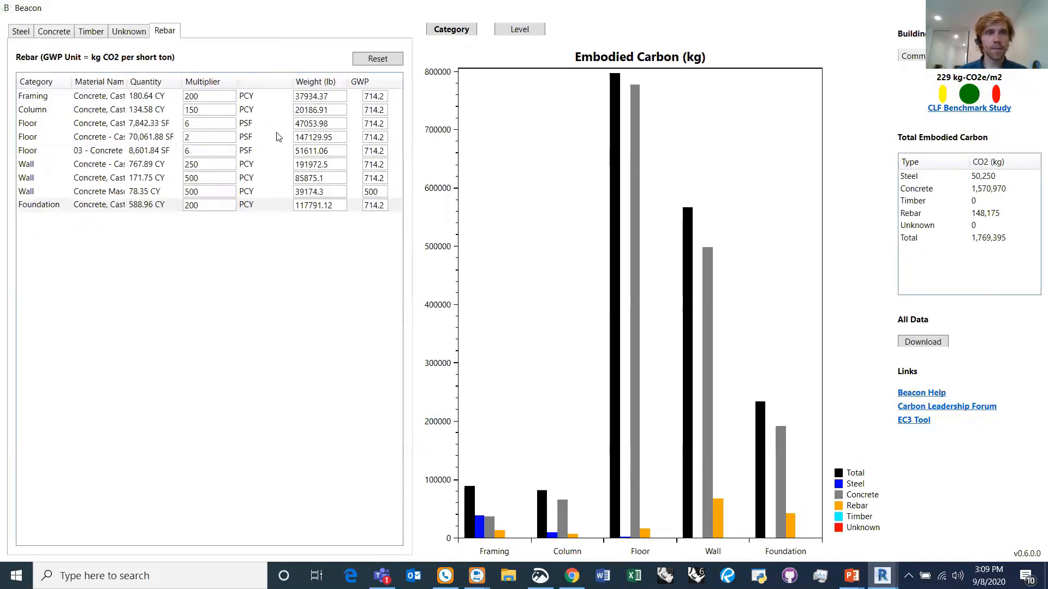
left_click(216, 97)
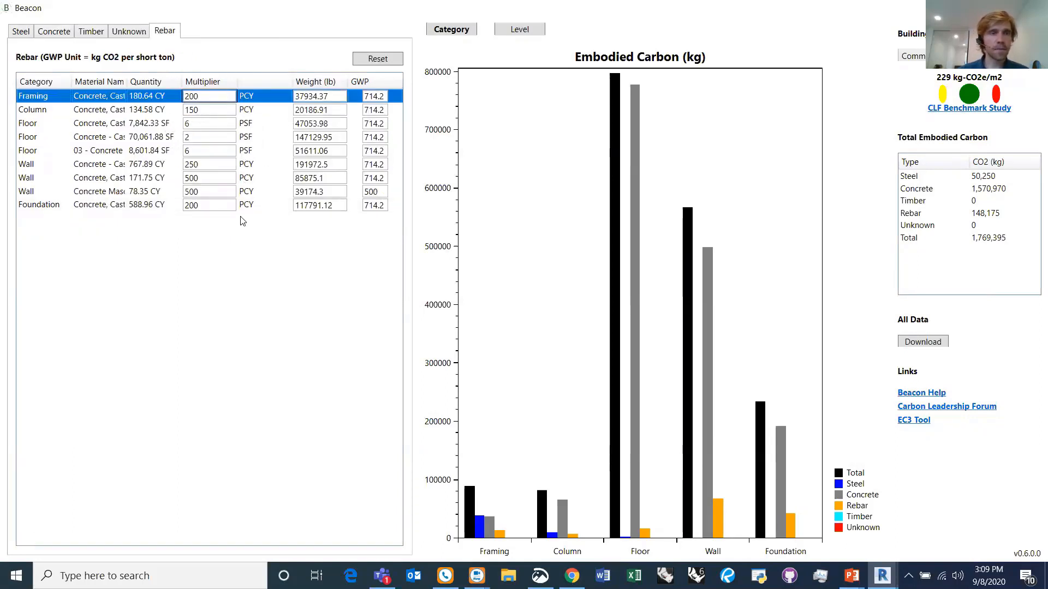
double_click(192, 96)
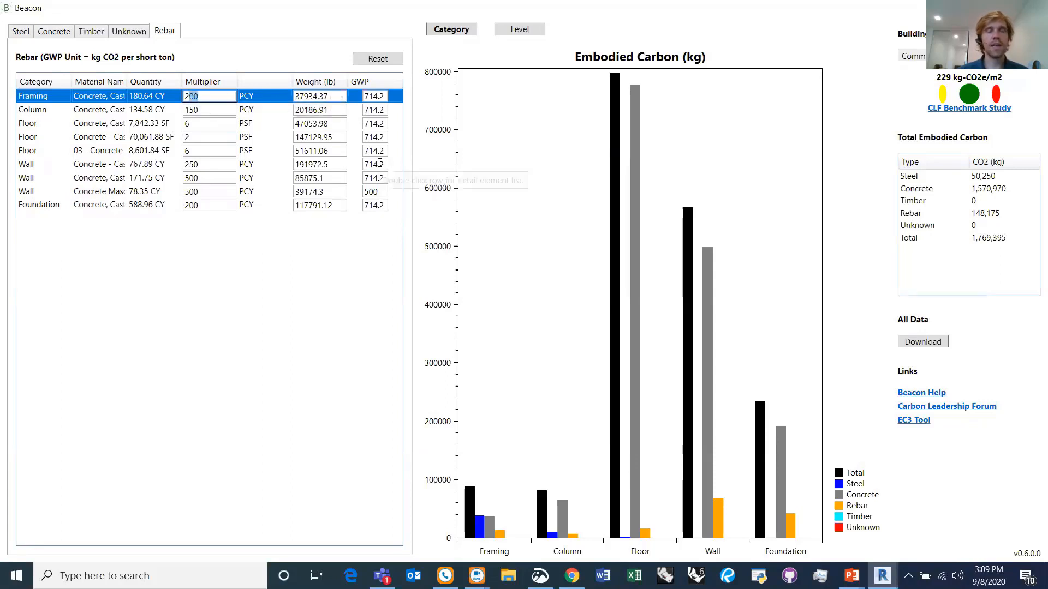
type("220")
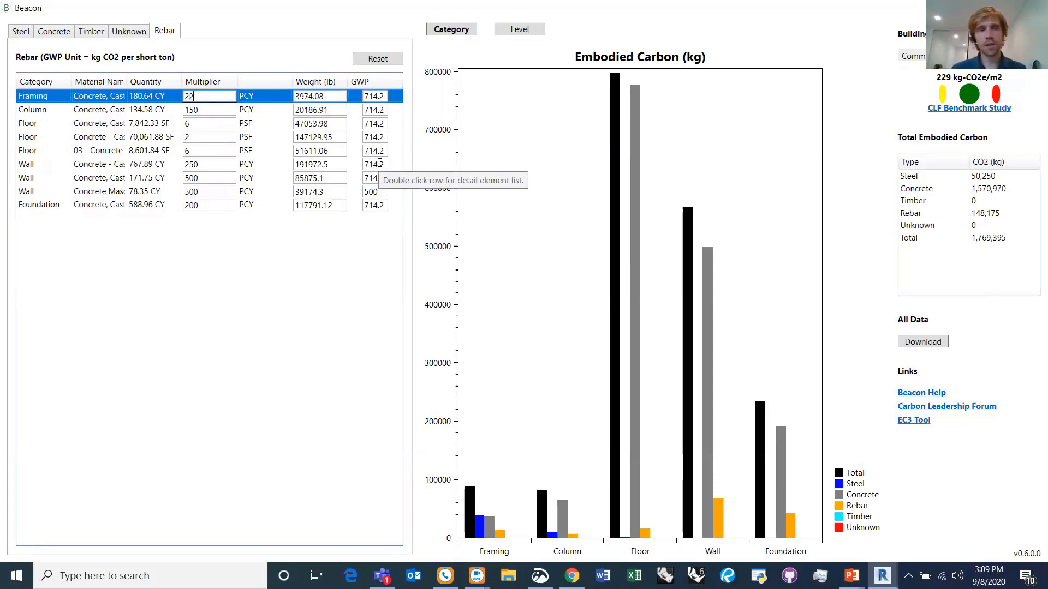
key("Return")
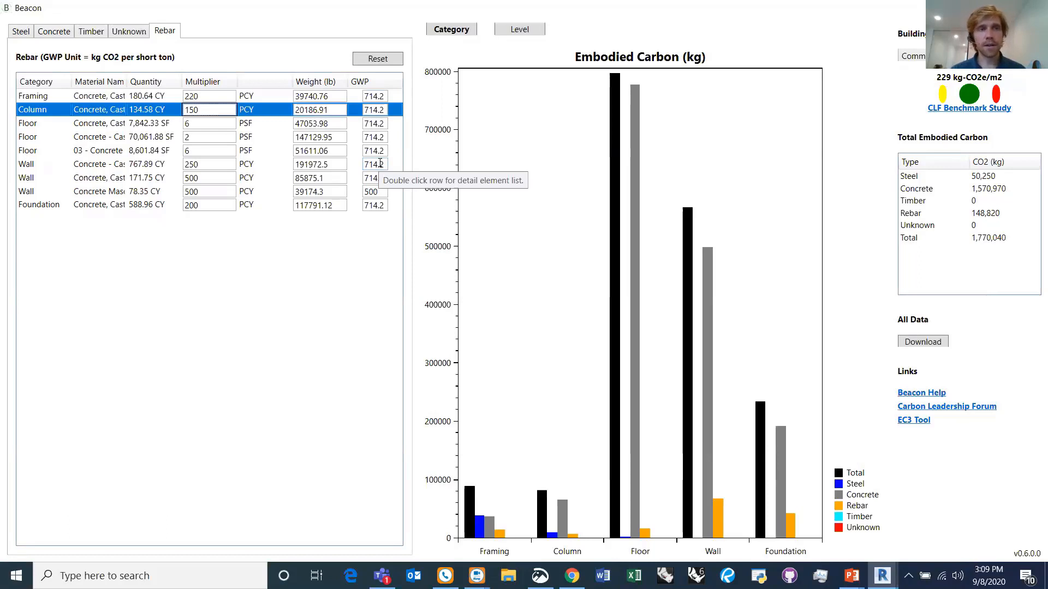
Set the factor of the Framing HSS steel material to 1.1
left_click(101, 33)
left_click(58, 34)
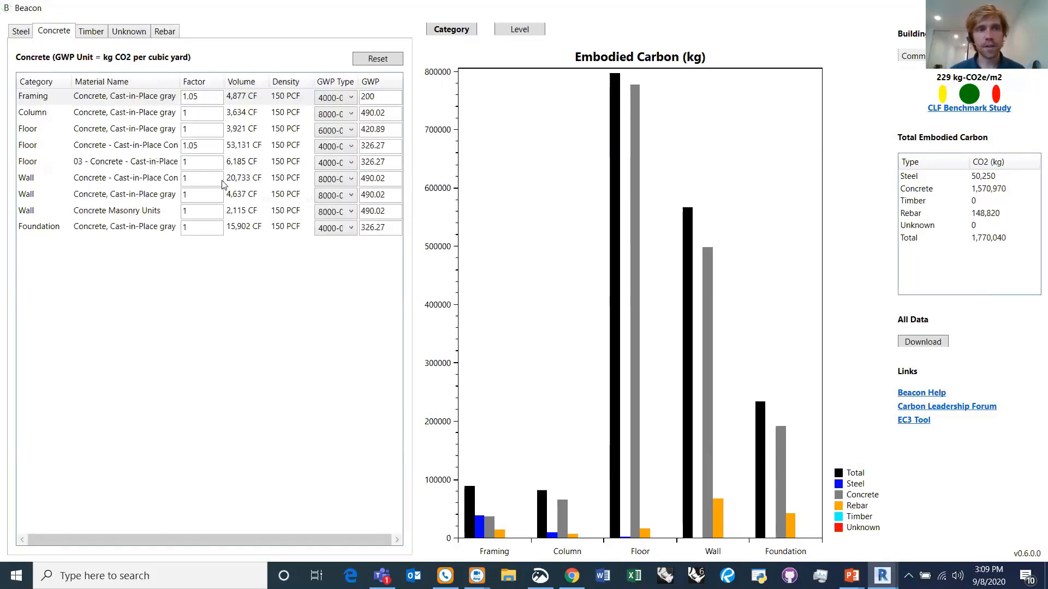
left_click(21, 33)
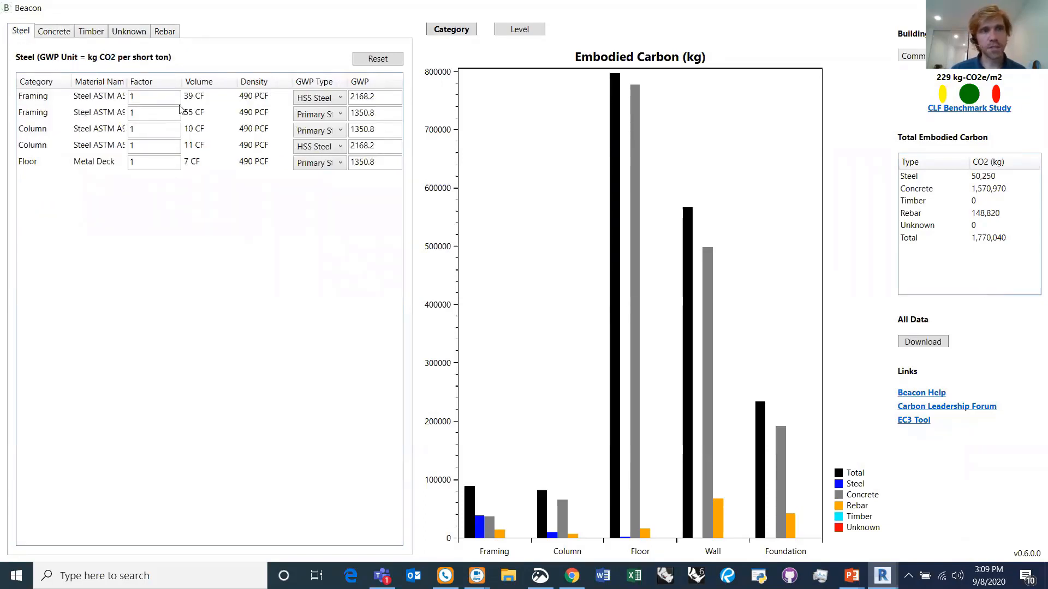
left_click(148, 97)
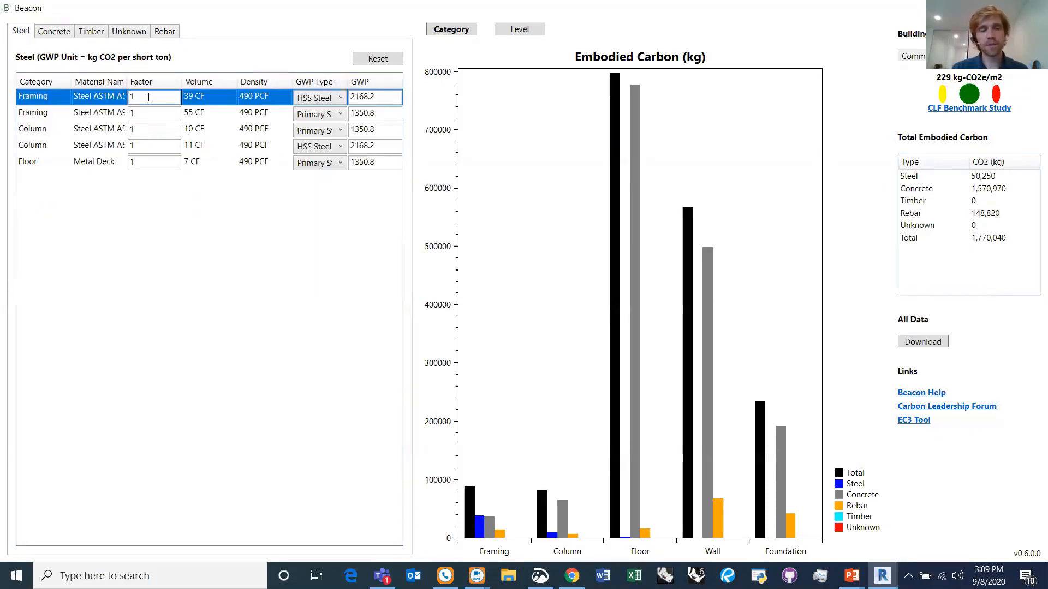
type(".1")
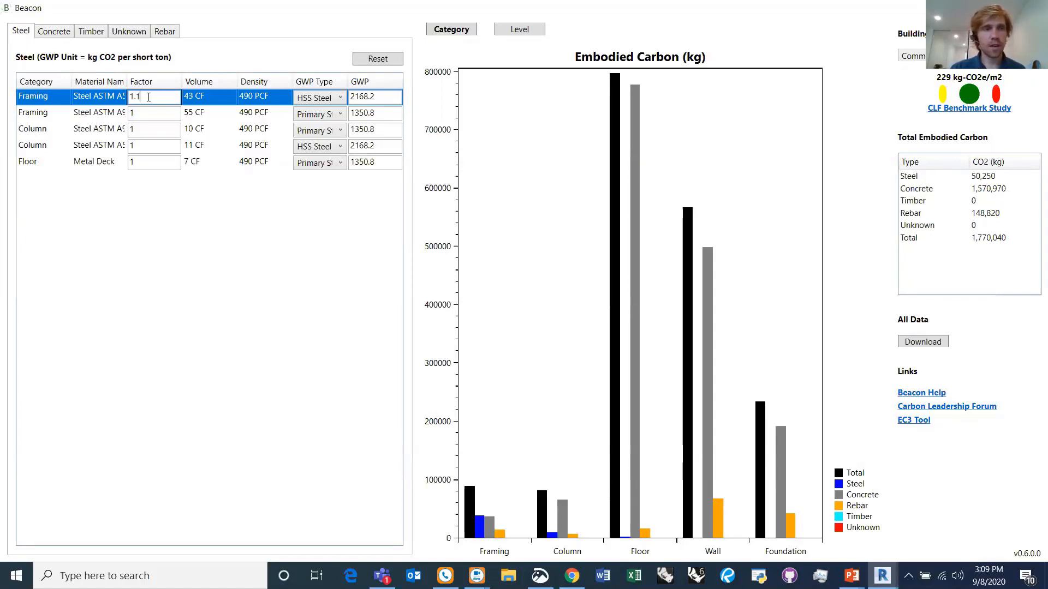
key("Return")
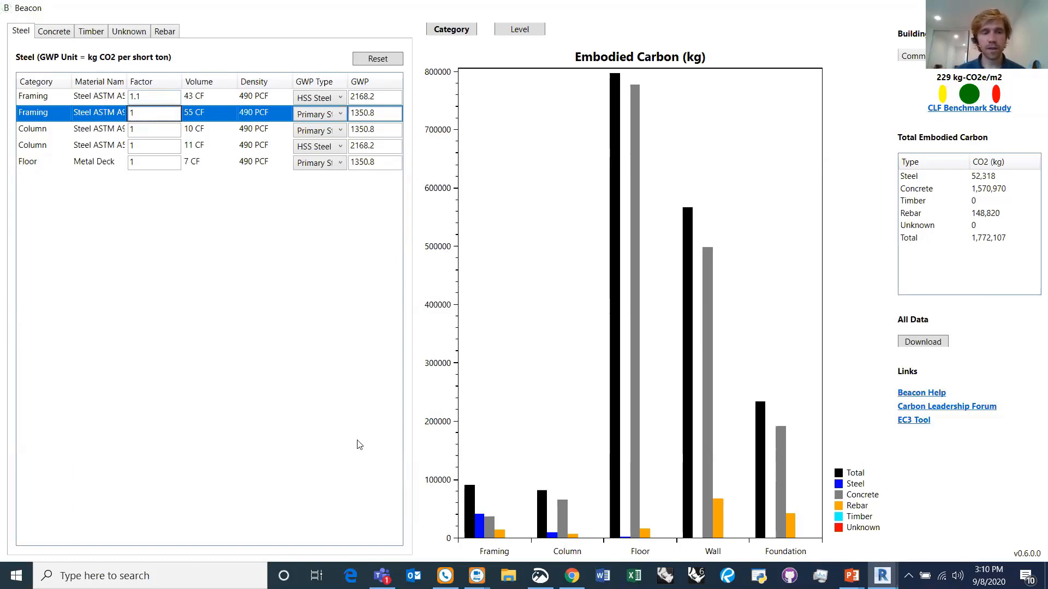
left_click(293, 498)
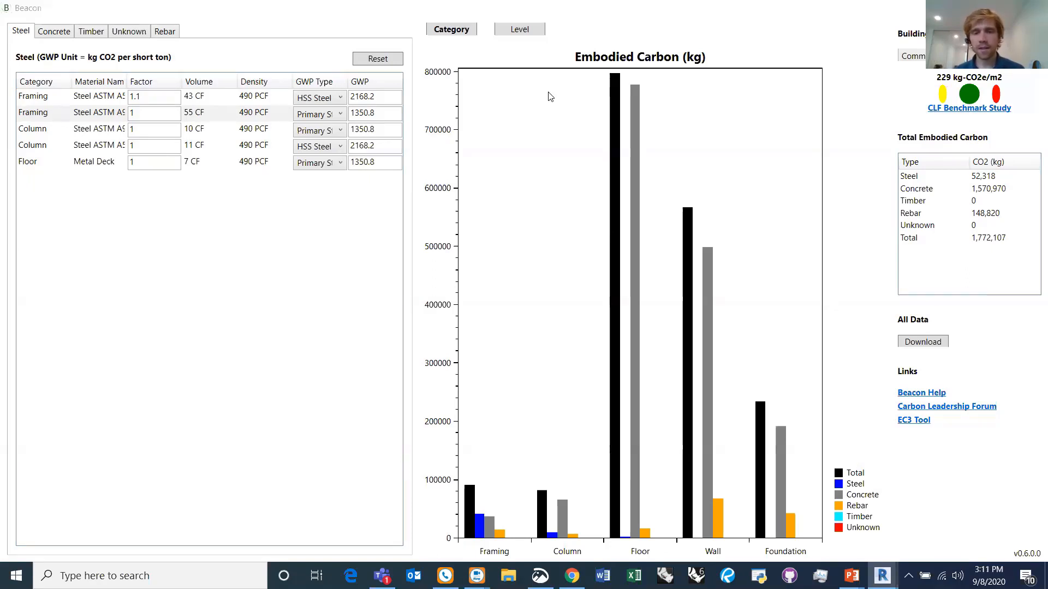
Compare Beacon's concrete GWP values with the EC3 boxplot for 4000 psi California concrete, and return to Beacon
mouse_move(851, 576)
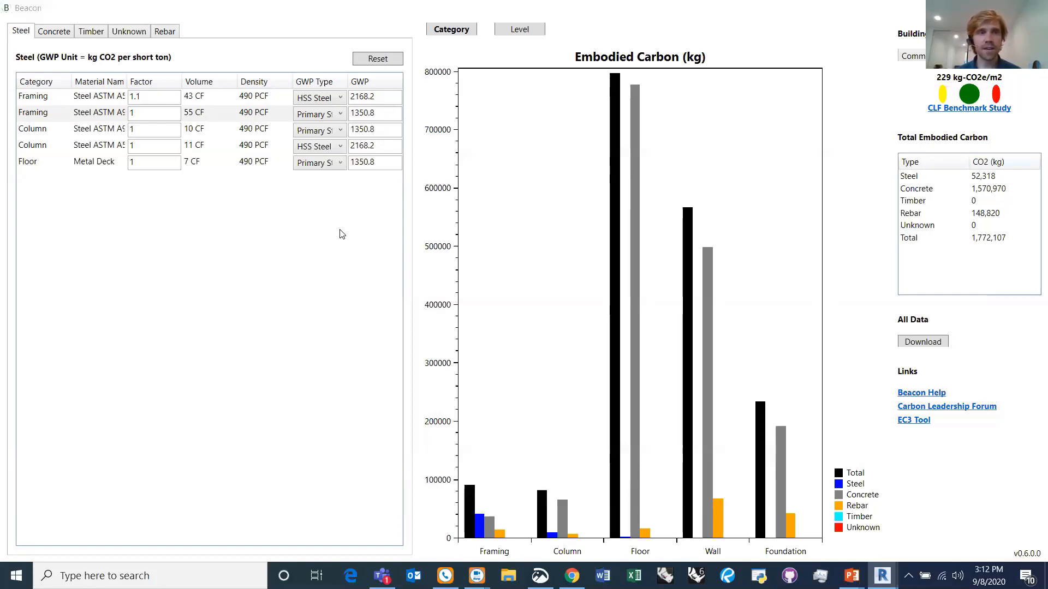
left_click(50, 33)
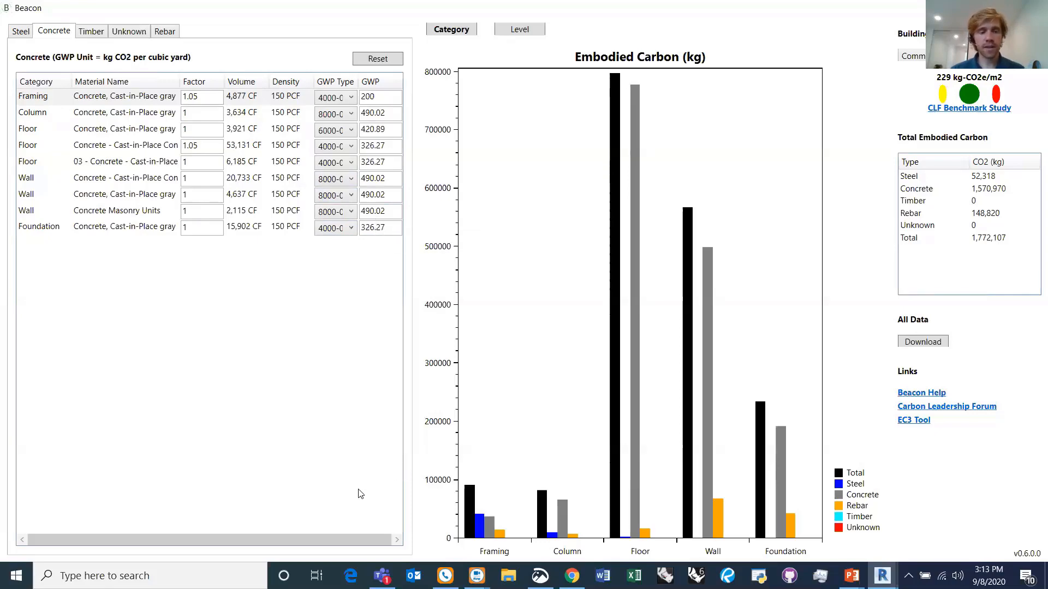
key("alt+Tab")
key("alt+Tab")
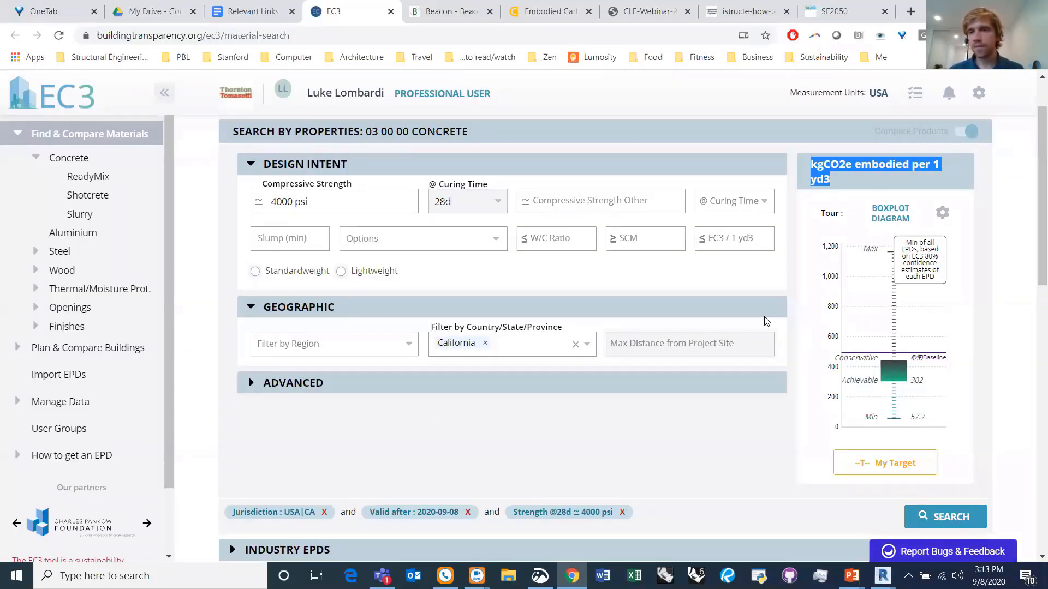
mouse_move(917, 386)
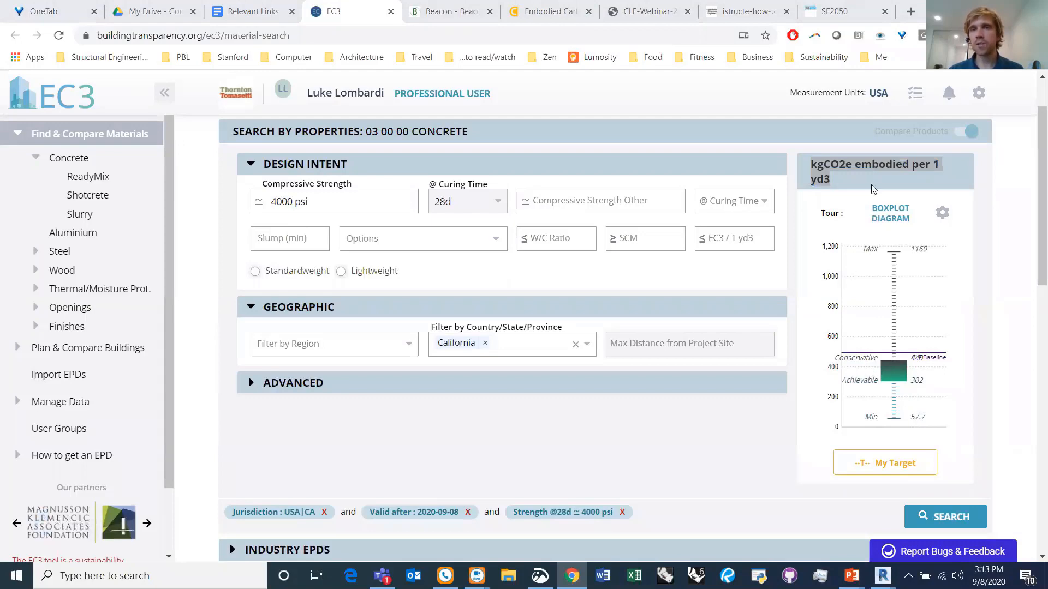
key("alt+Tab")
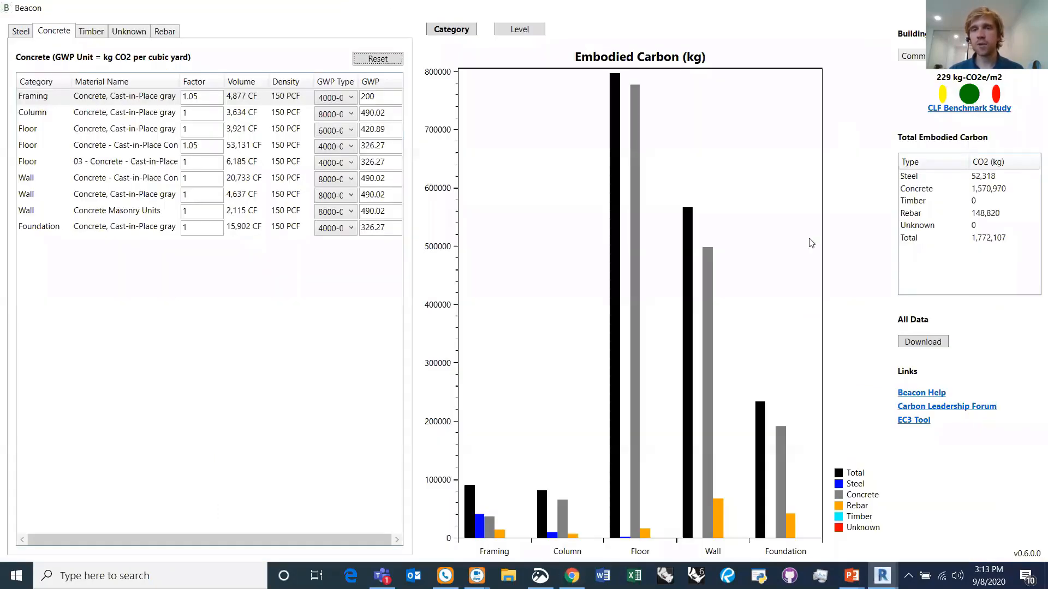
Look at the CSV save dialog for downloading all data and close it without saving
left_click(915, 344)
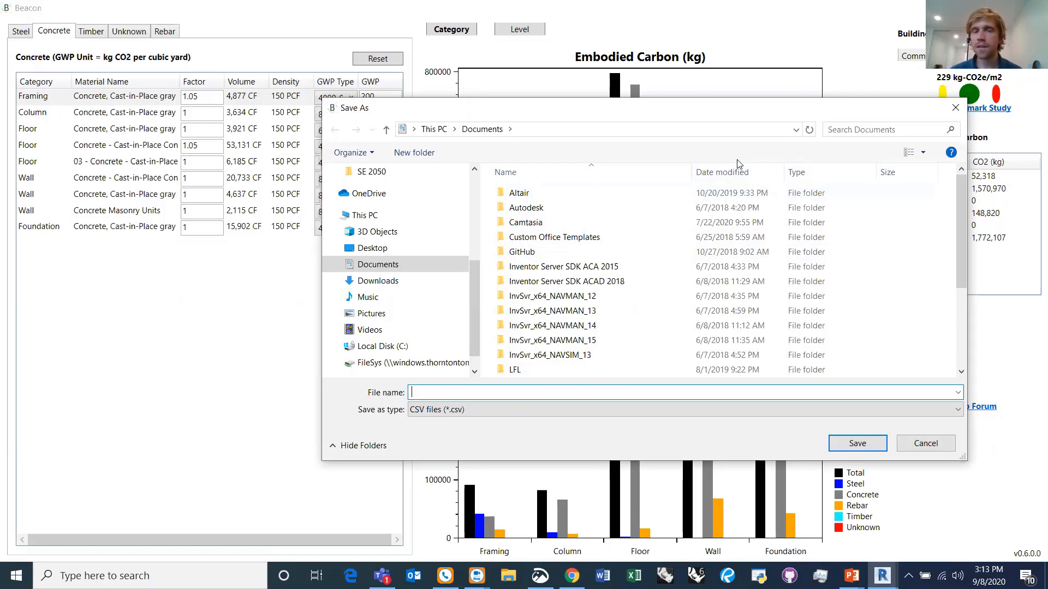
left_click(954, 106)
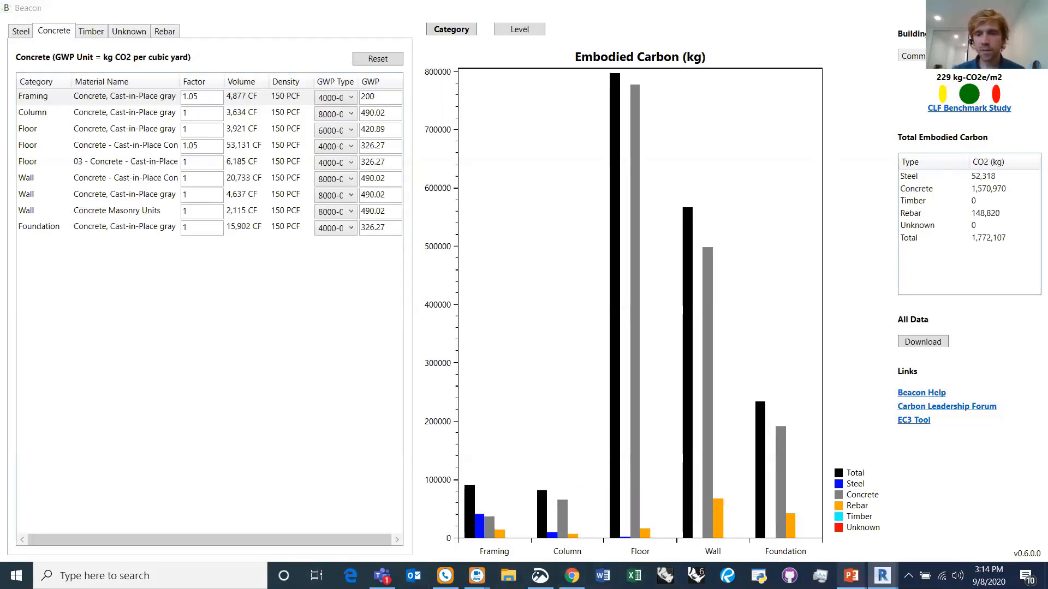
Switch to the PowerPoint presentation and display slide 32 with the SE2050 and SEI logos
mouse_move(852, 573)
left_click(801, 540)
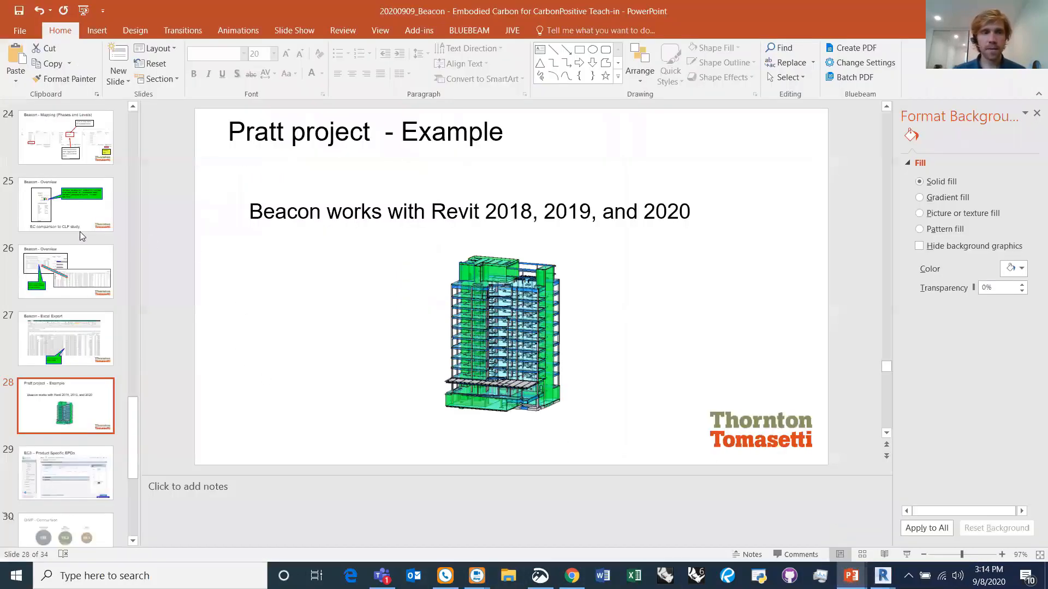
scroll(80, 231, "down", 5)
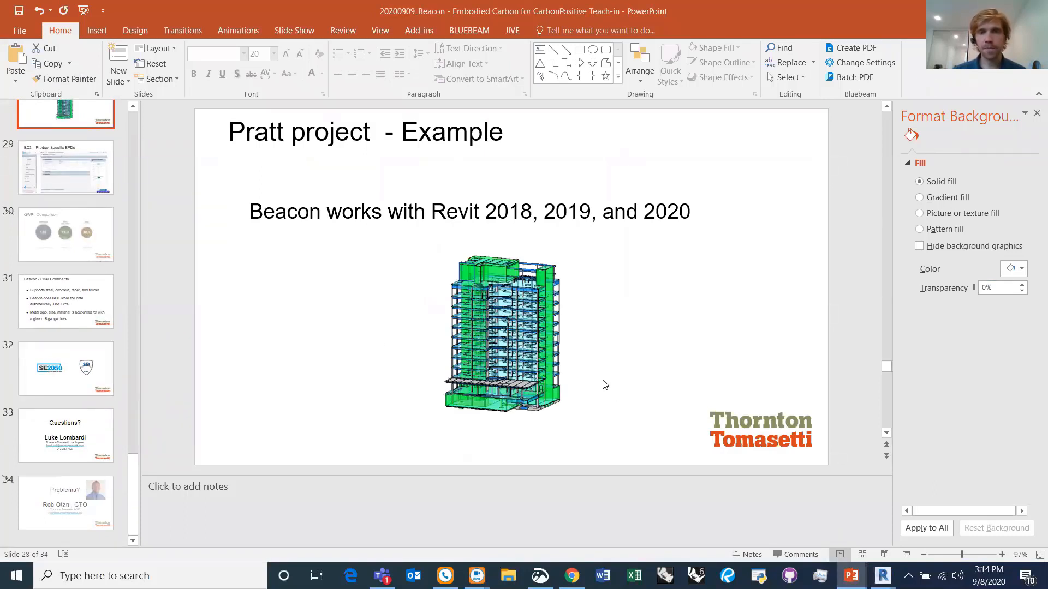
left_click(35, 367)
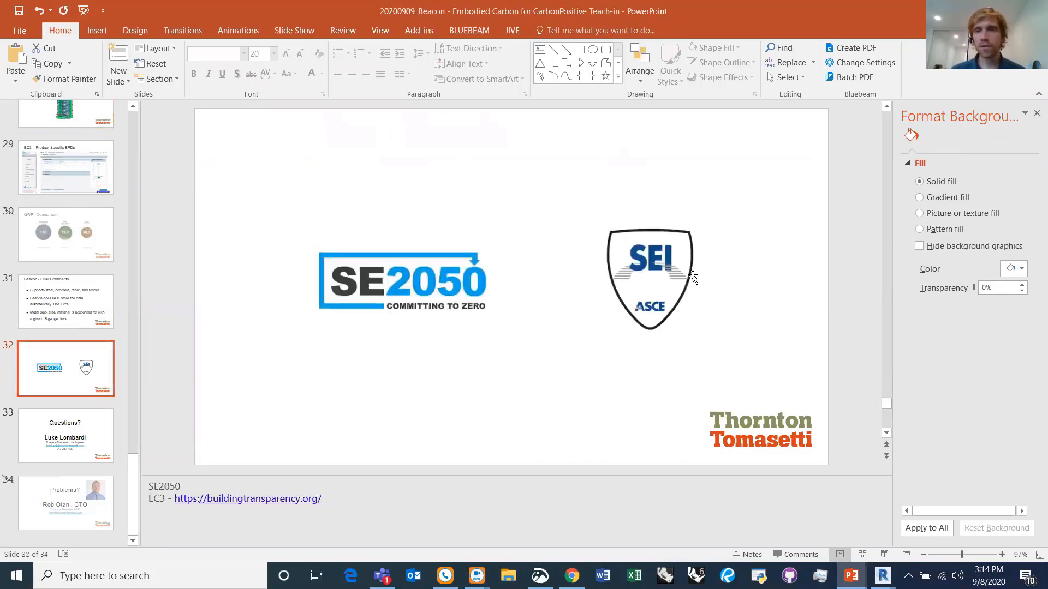